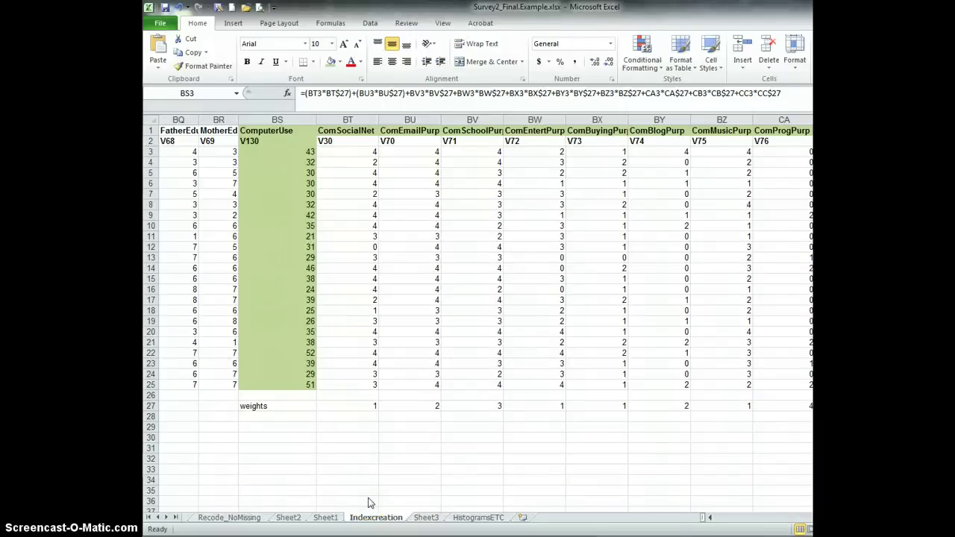
# Step: Repaste the weighted index formula down the ComputerUse column
pyautogui.click(371, 506)
pyautogui.click(561, 450)
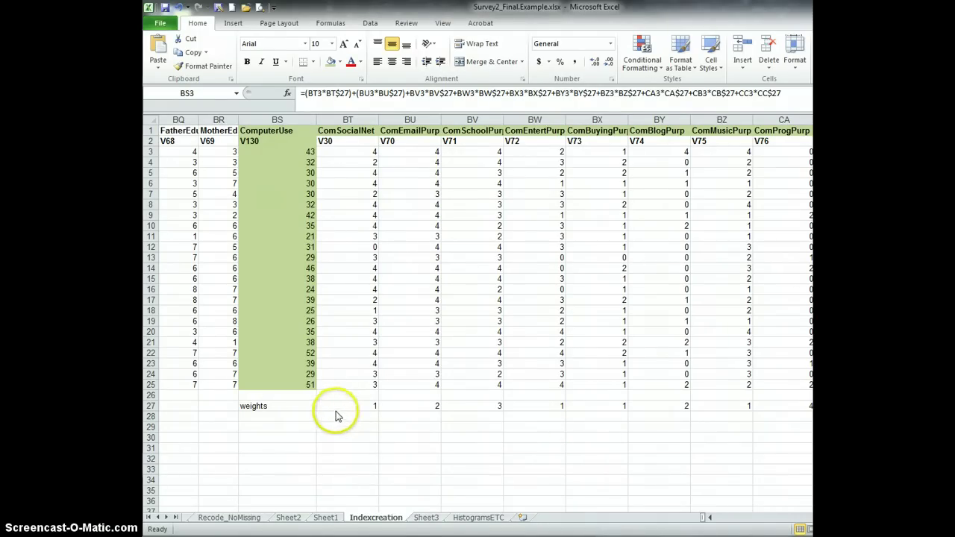
pyautogui.hotkey('ctrl', 'v')
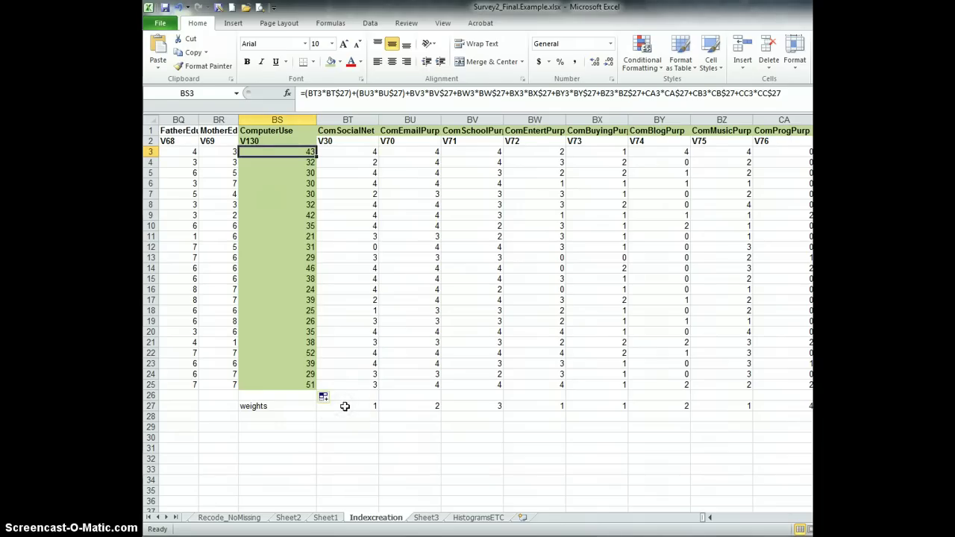
# Step: Check item weights: ComSocialNet 1, ComEmailPurp 2, ComSchoolPurp 3, ComEntertPurp 1, ComBuyingPurp 1, ComBlogPurp 2
pyautogui.click(344, 406)
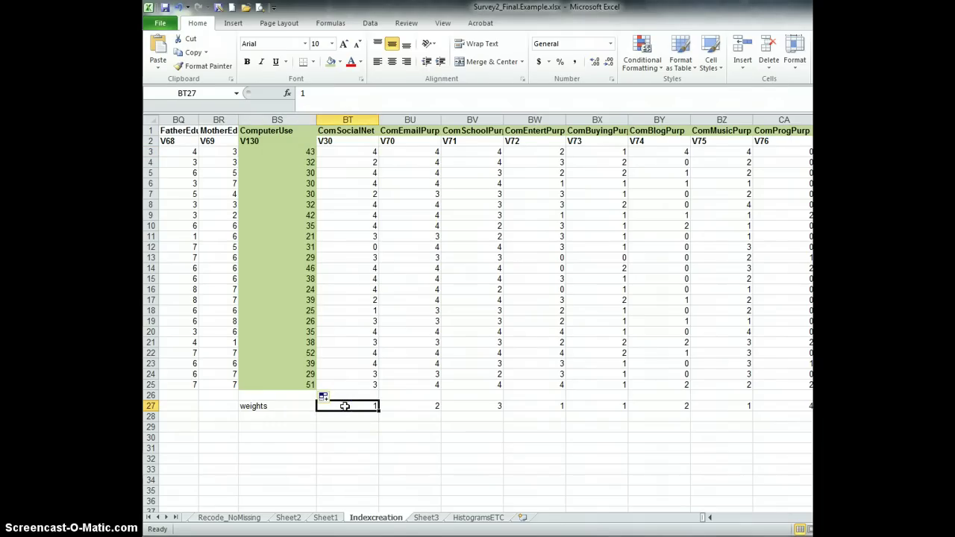
pyautogui.click(361, 131)
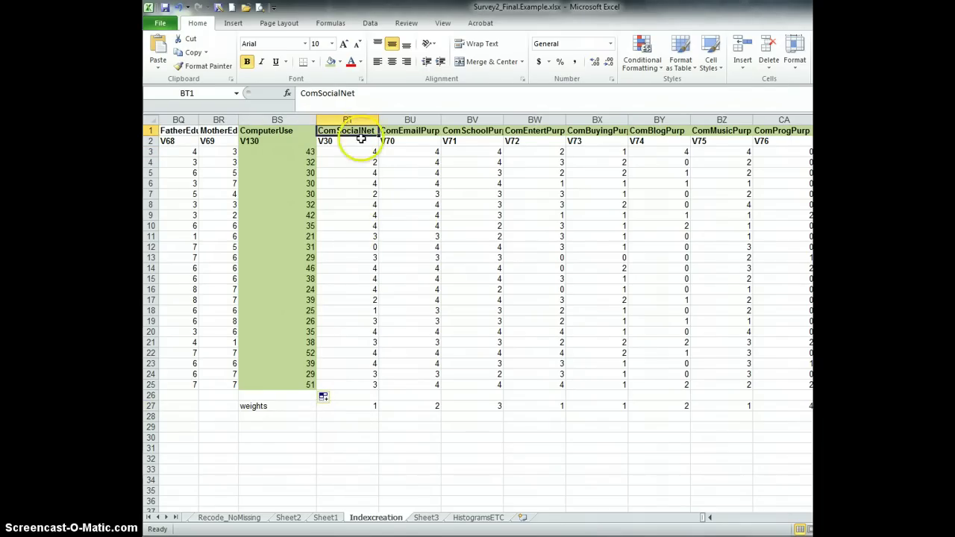
pyautogui.click(365, 406)
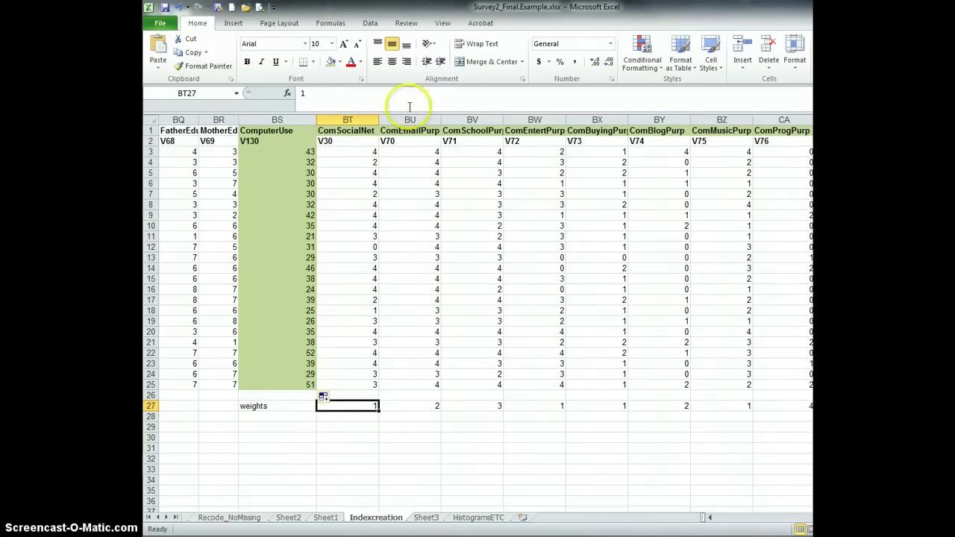
pyautogui.click(401, 130)
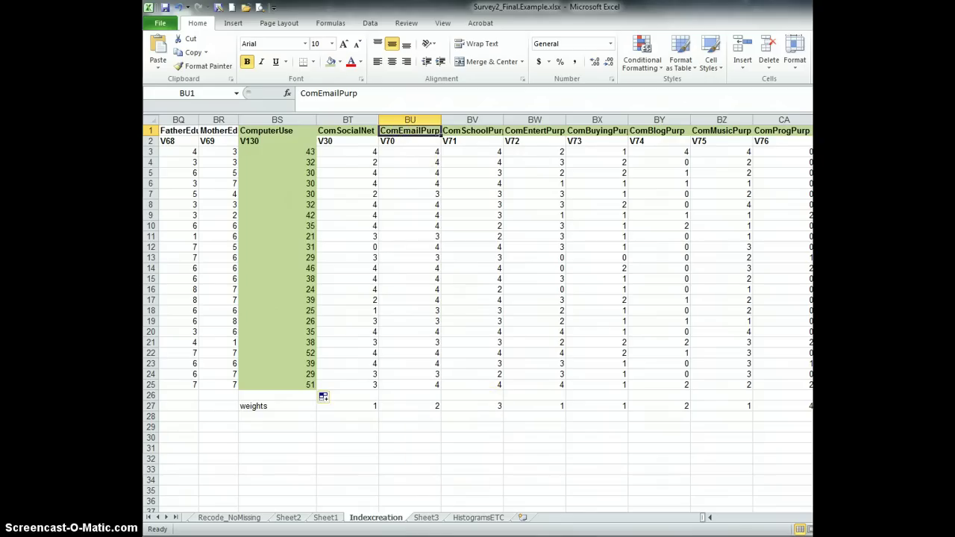
pyautogui.click(416, 405)
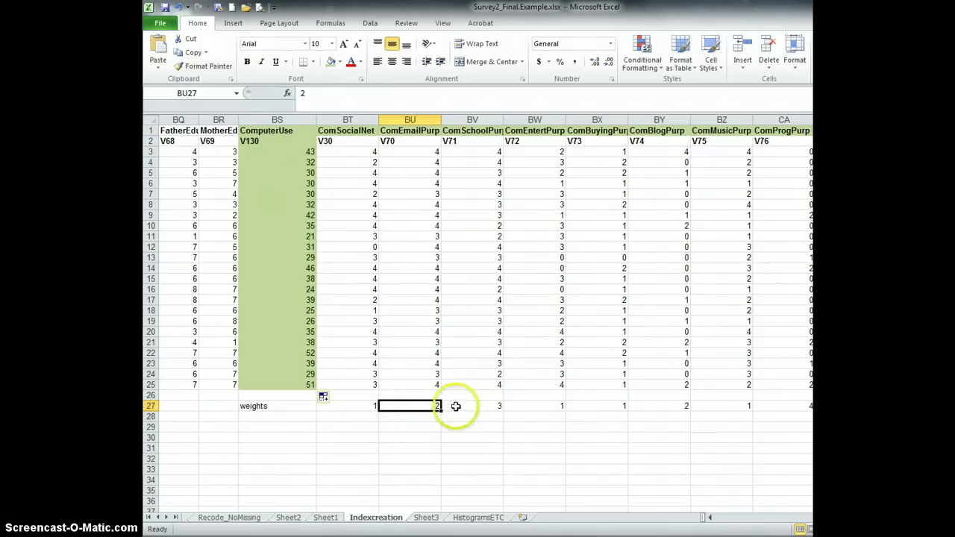
pyautogui.click(486, 132)
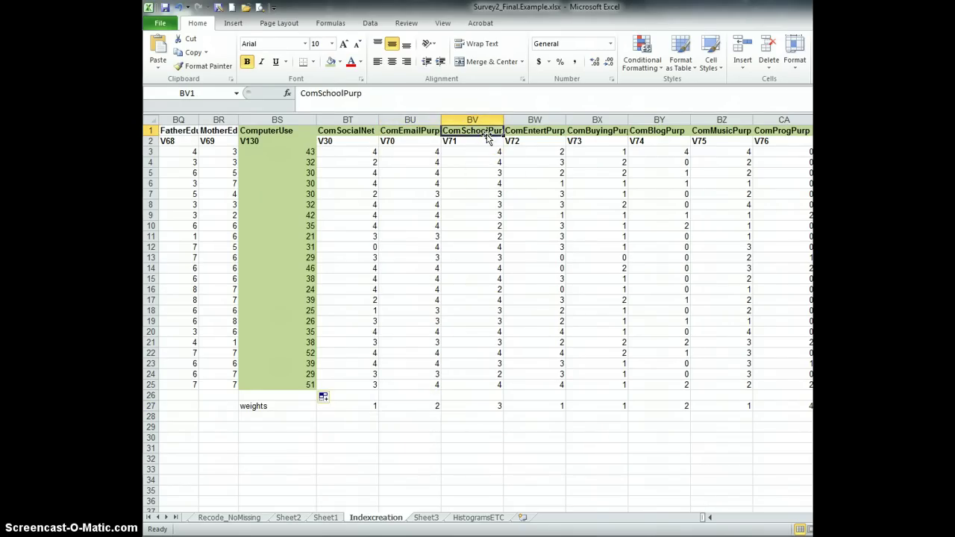
pyautogui.click(484, 406)
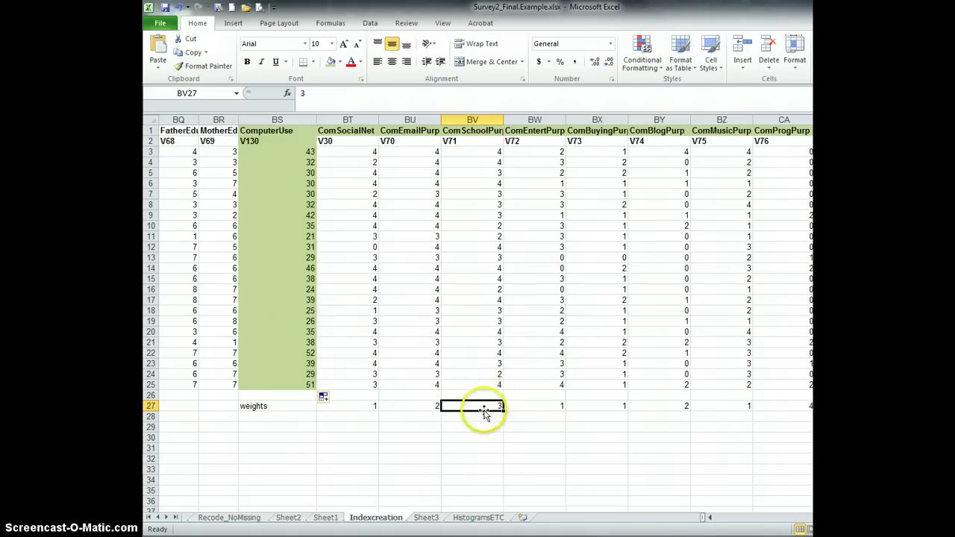
pyautogui.click(524, 131)
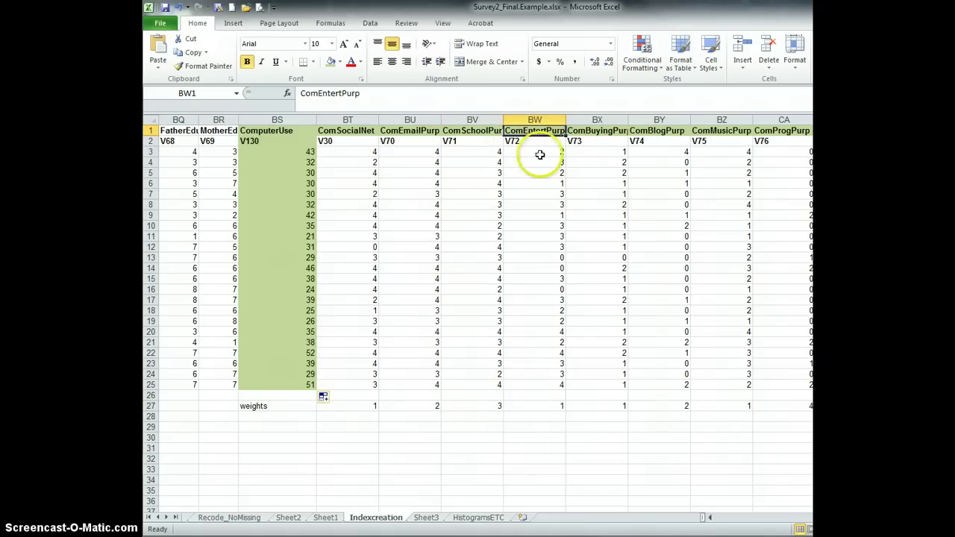
pyautogui.click(536, 406)
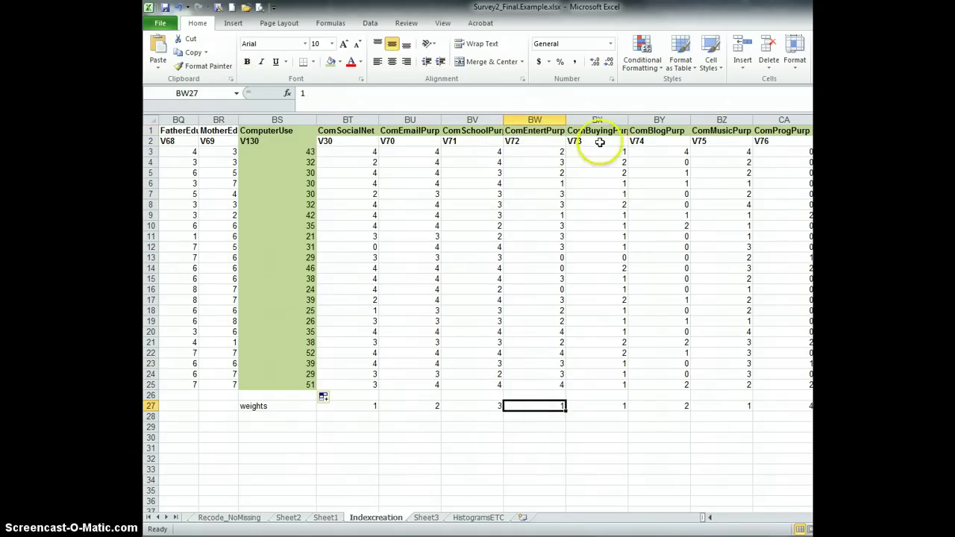
pyautogui.click(598, 405)
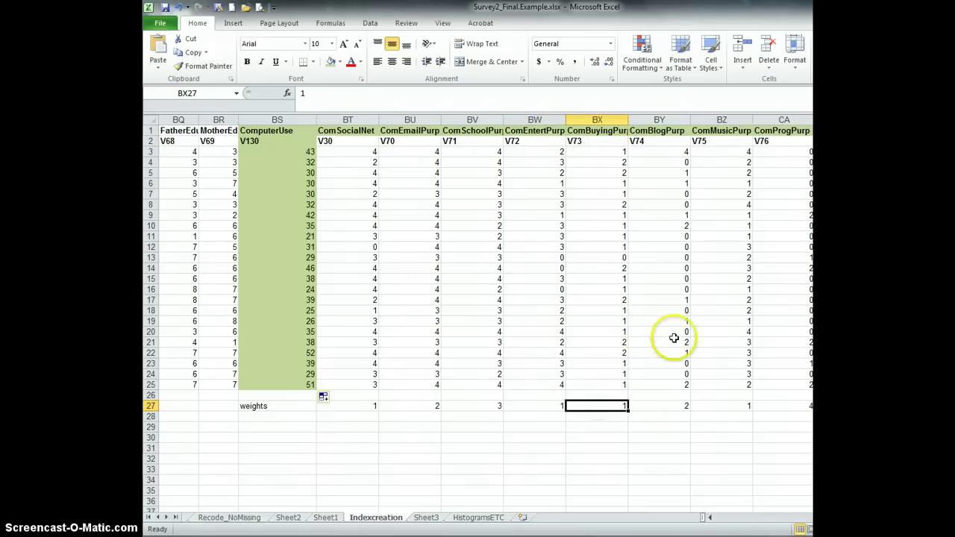
pyautogui.click(666, 138)
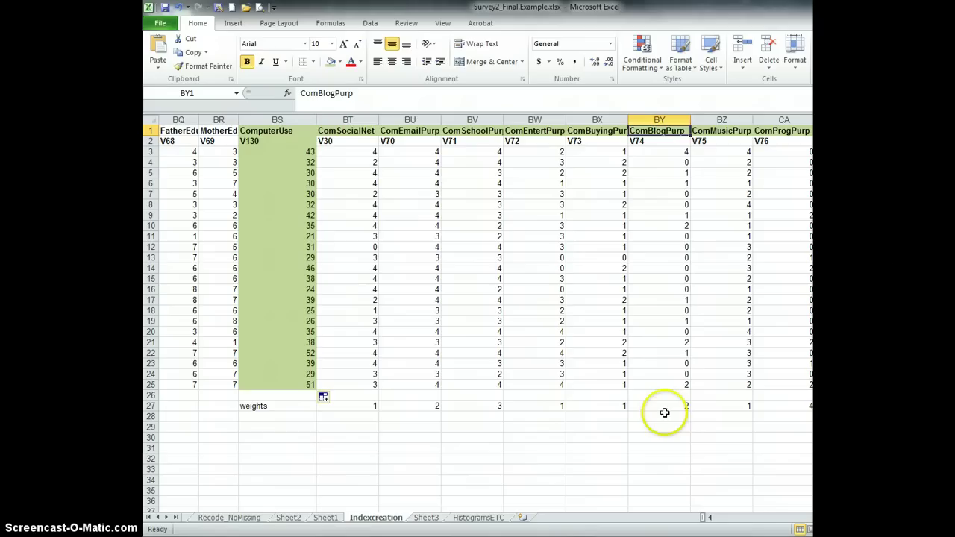
pyautogui.click(665, 414)
pyautogui.click(666, 407)
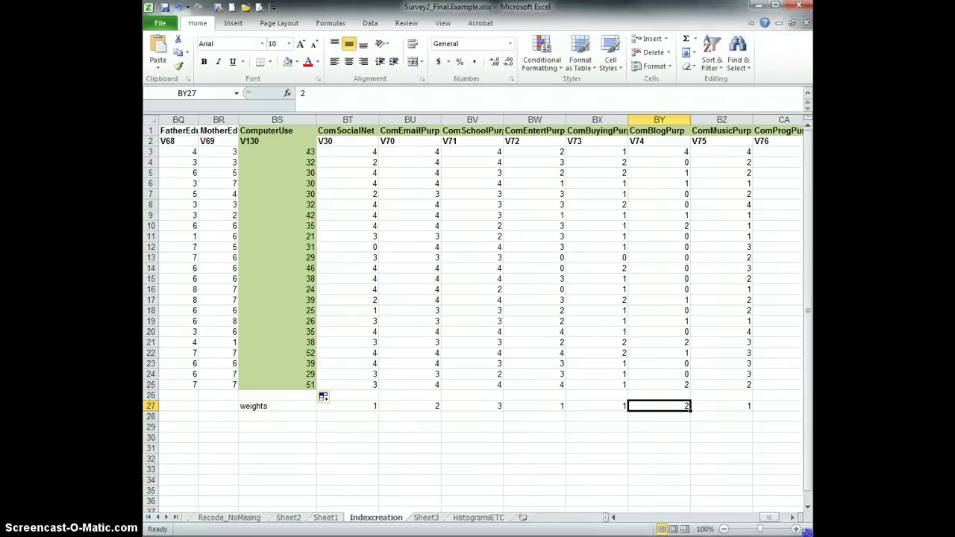
# Step: Compare the BS3 index formula with the first respondent's item values, including ComSocialNet 4
pyautogui.moveTo(769, 520); pyautogui.dragTo(780, 519)
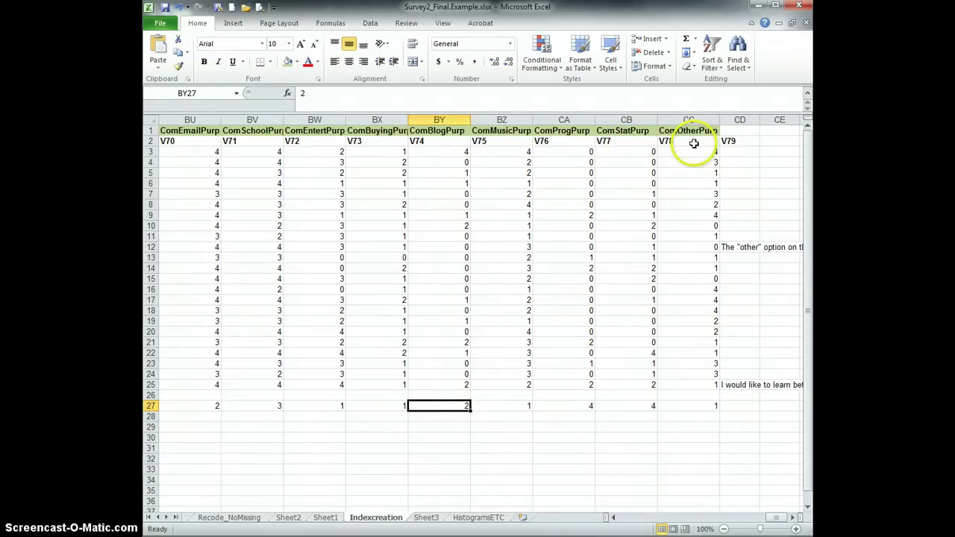
pyautogui.moveTo(773, 518)
pyautogui.mouseDown()
pyautogui.moveTo(623, 518)
pyautogui.moveTo(771, 516)
pyautogui.mouseUp()
pyautogui.click(467, 457)
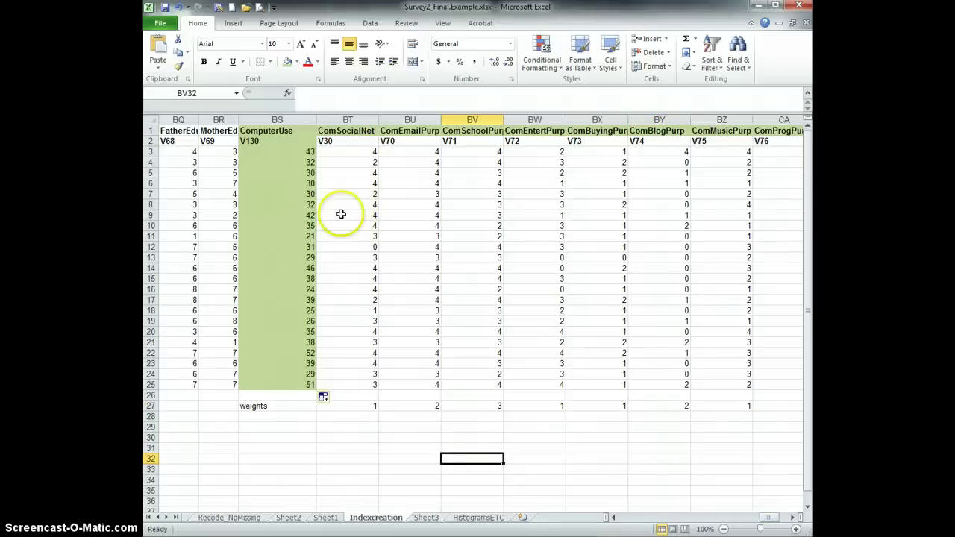
pyautogui.click(337, 155)
pyautogui.click(284, 153)
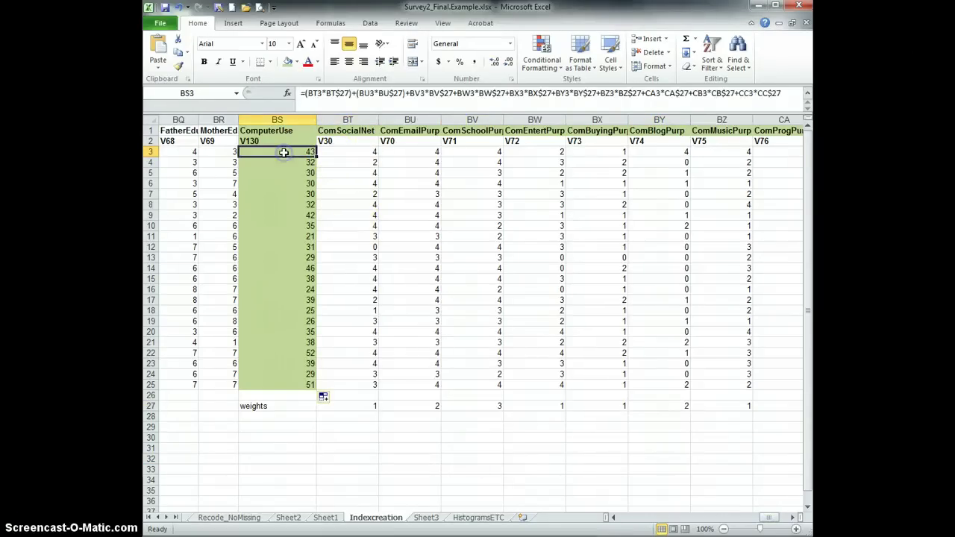
pyautogui.click(346, 152)
pyautogui.click(403, 152)
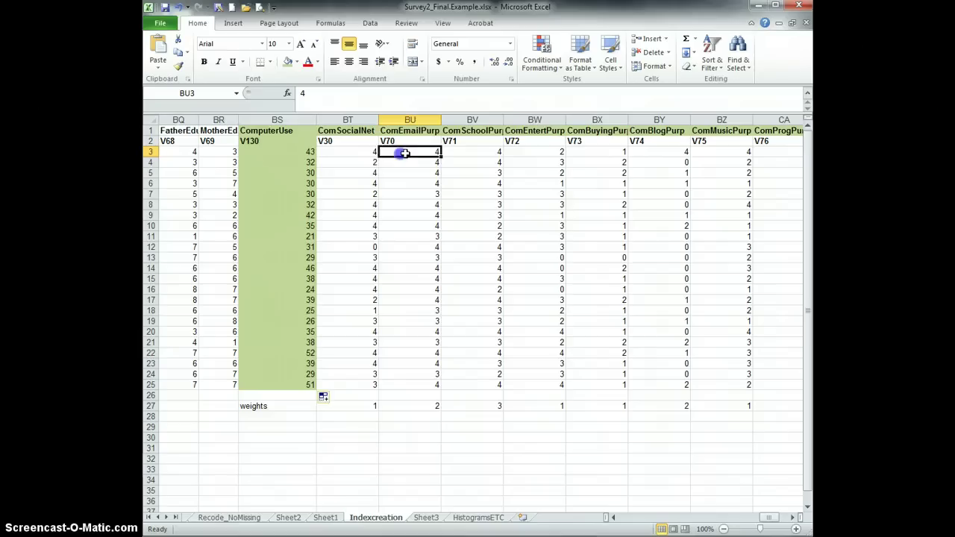
pyautogui.click(471, 153)
pyautogui.click(530, 152)
pyautogui.click(602, 152)
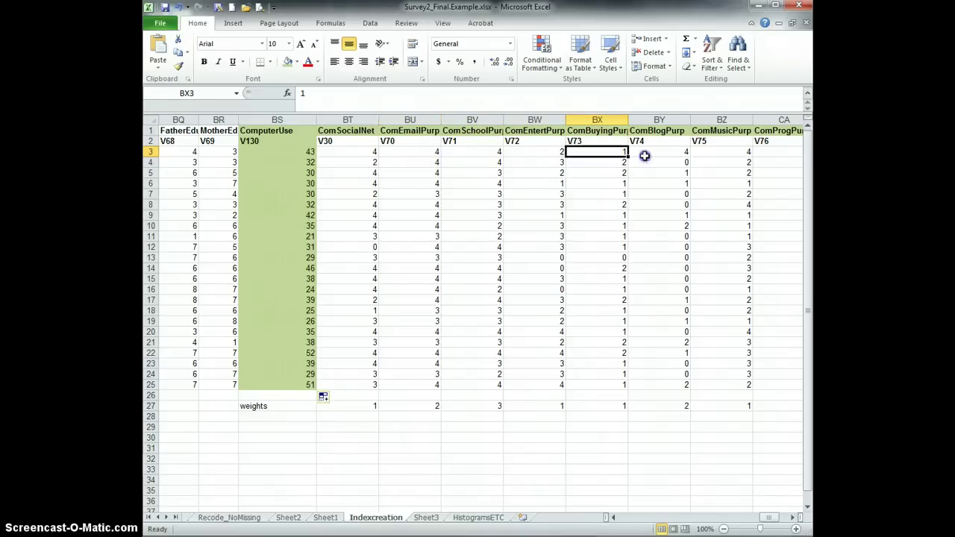
pyautogui.click(643, 154)
pyautogui.click(284, 151)
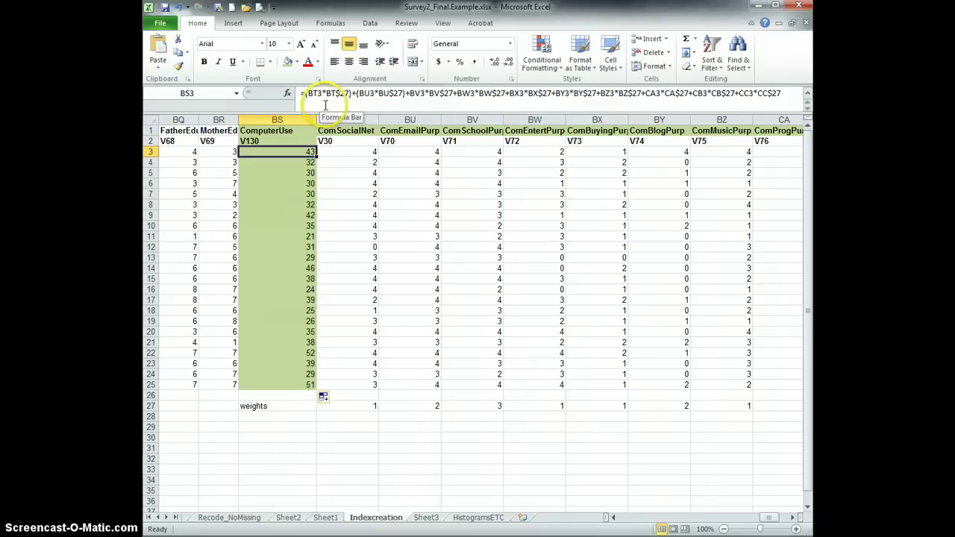
pyautogui.click(355, 151)
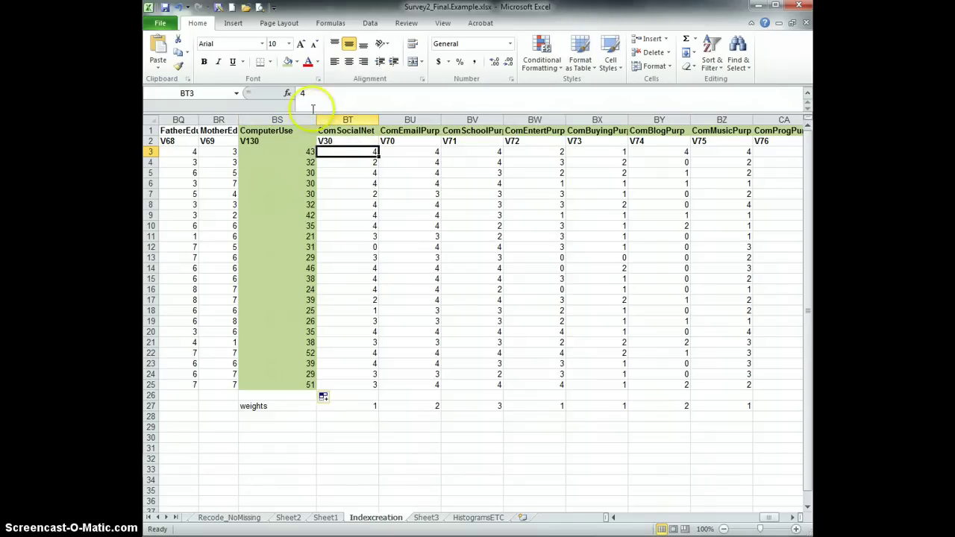
pyautogui.click(277, 152)
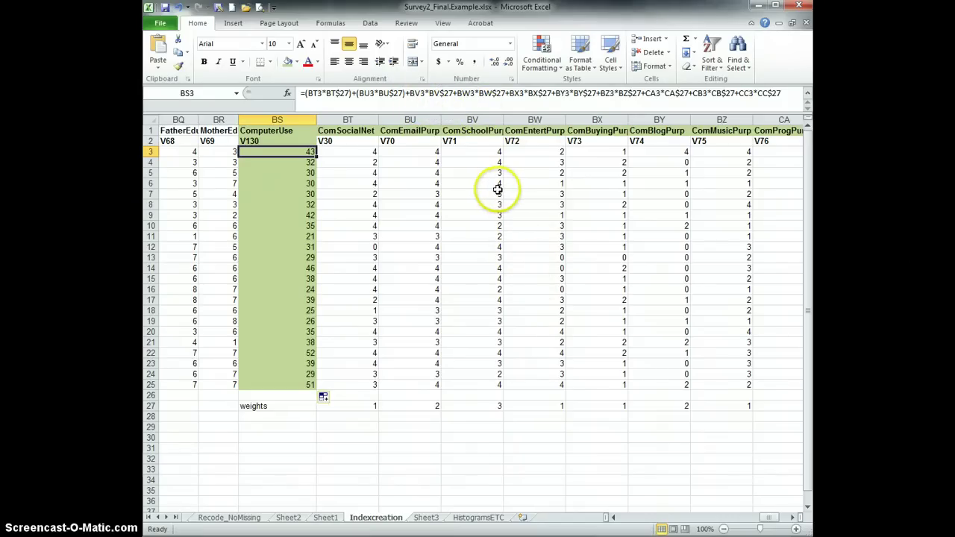
# Step: Inspect another respondent's index formula against the ComSocialNet weight and variable code V30
pyautogui.click(277, 257)
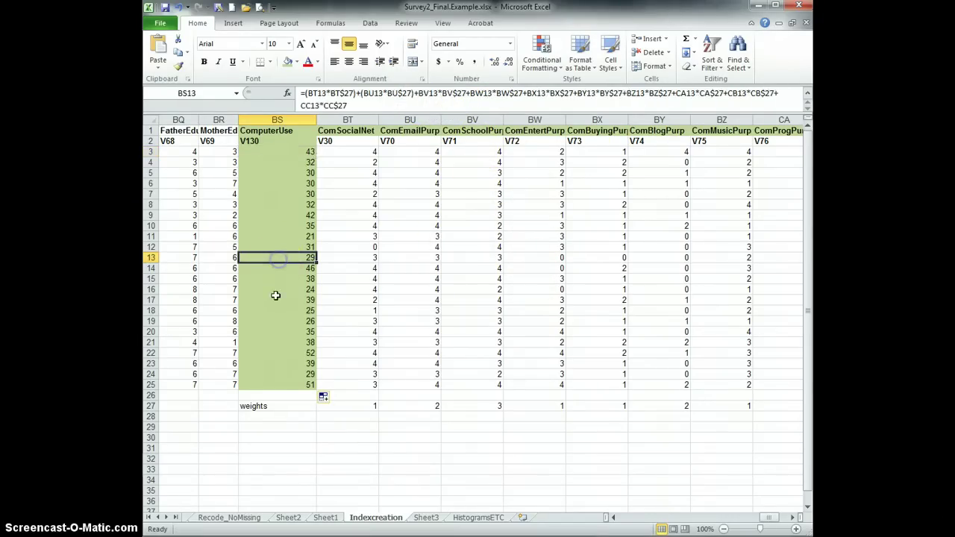
pyautogui.click(353, 406)
pyautogui.click(359, 152)
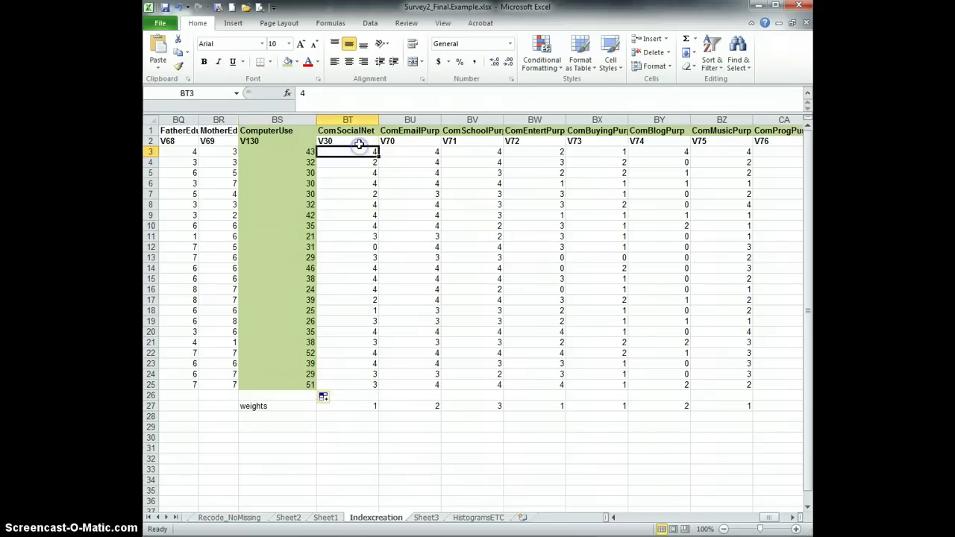
pyautogui.click(360, 141)
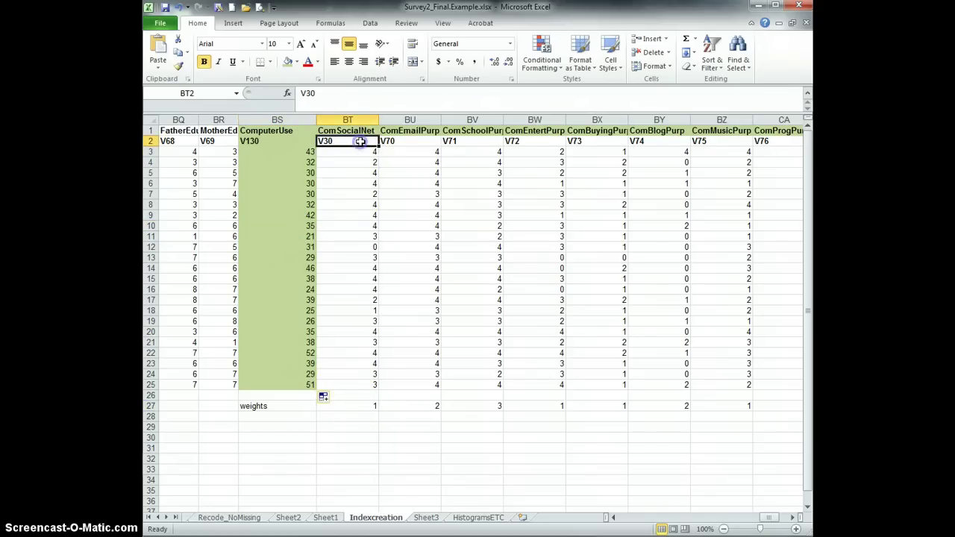
pyautogui.click(336, 153)
pyautogui.moveTo(300, 155); pyautogui.dragTo(302, 163)
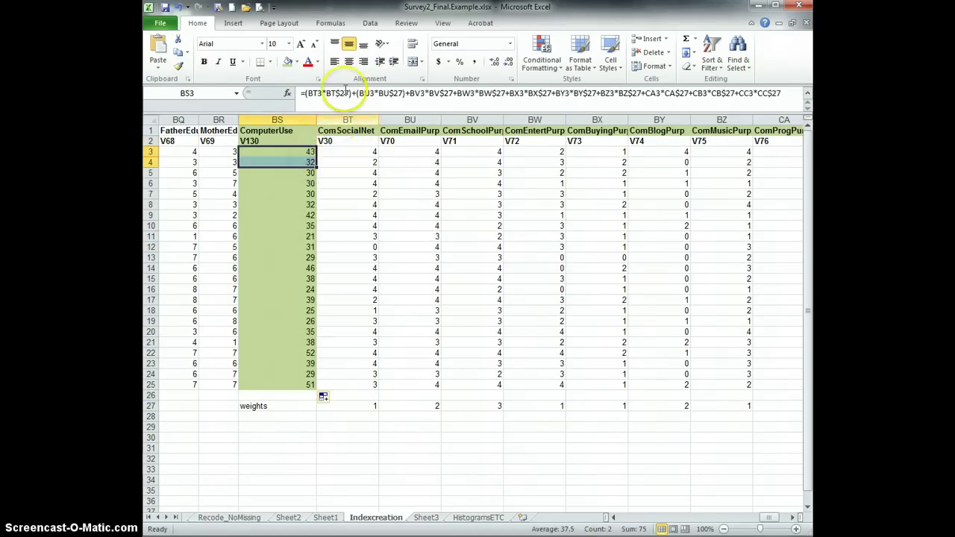
# Step: Try a ComSocialNet weight of 0.5, then restore it to 1
pyautogui.click(356, 405)
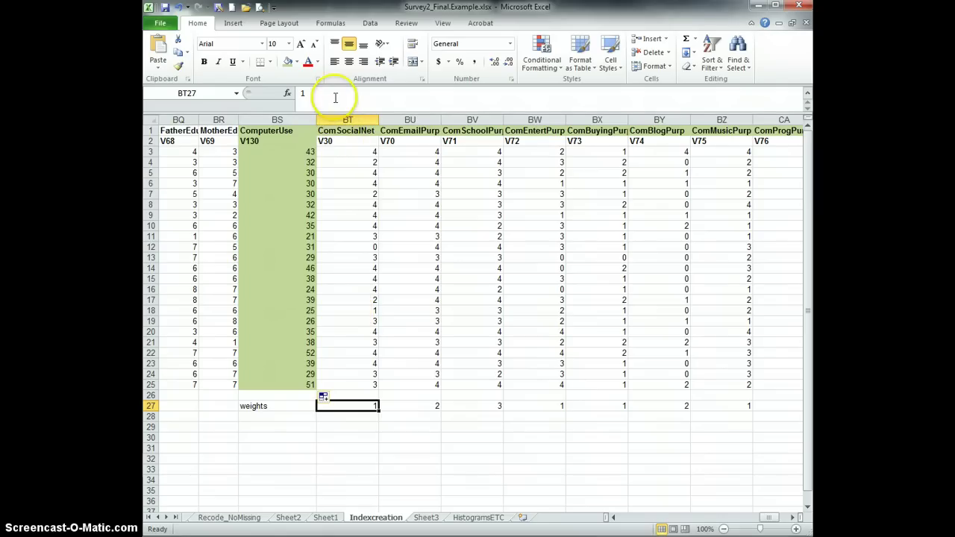
pyautogui.doubleClick(298, 93)
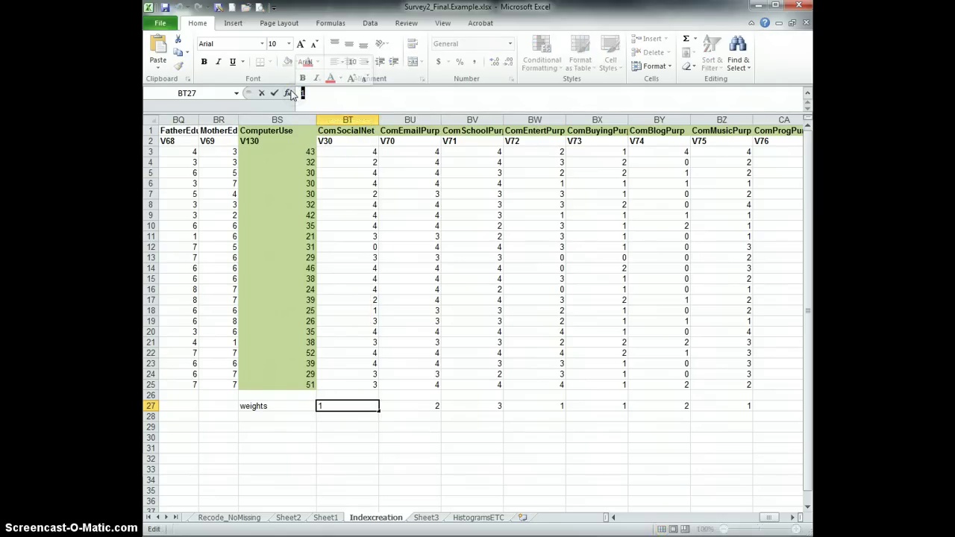
pyautogui.press('BackSpace')
pyautogui.write('0.5')
pyautogui.press('Return')
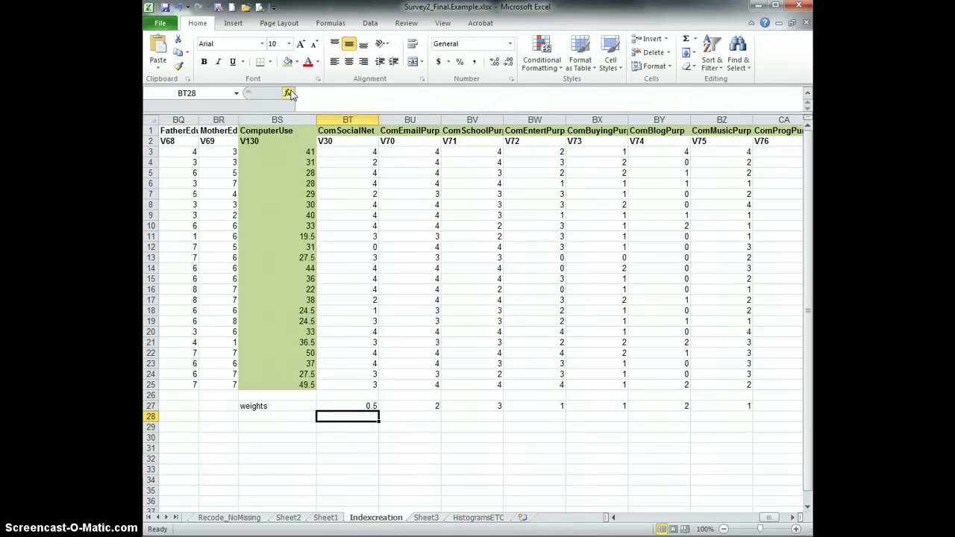
pyautogui.click(373, 480)
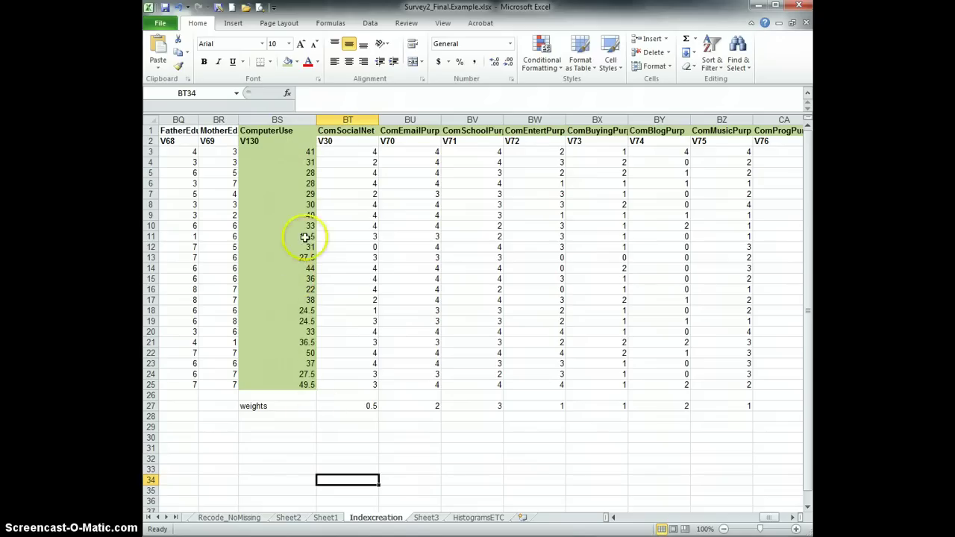
pyautogui.click(340, 403)
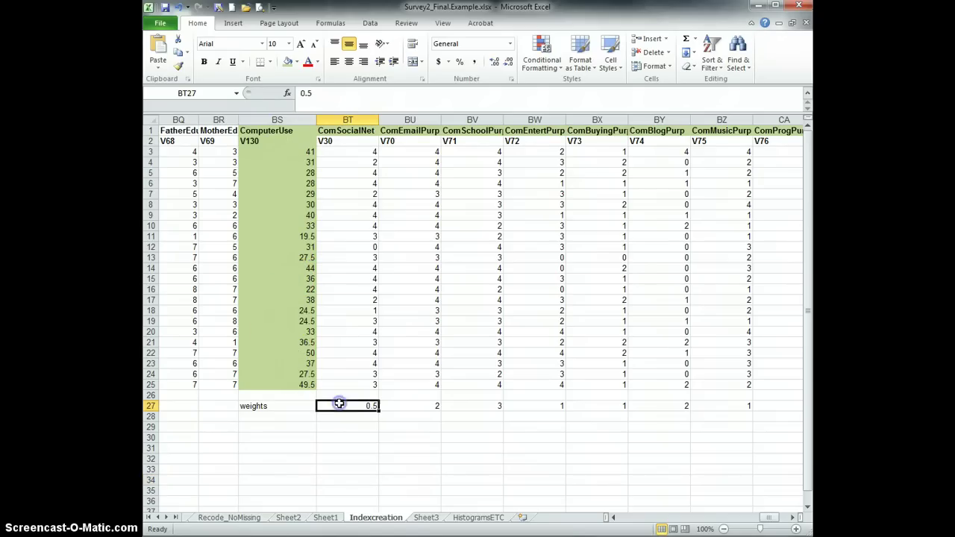
pyautogui.write('1')
pyautogui.press('Return')
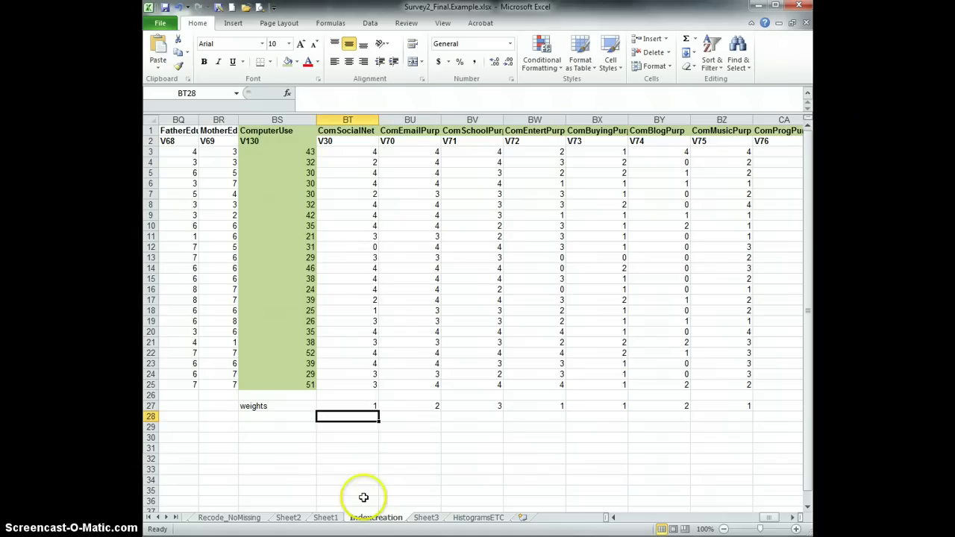
pyautogui.click(352, 468)
pyautogui.click(342, 427)
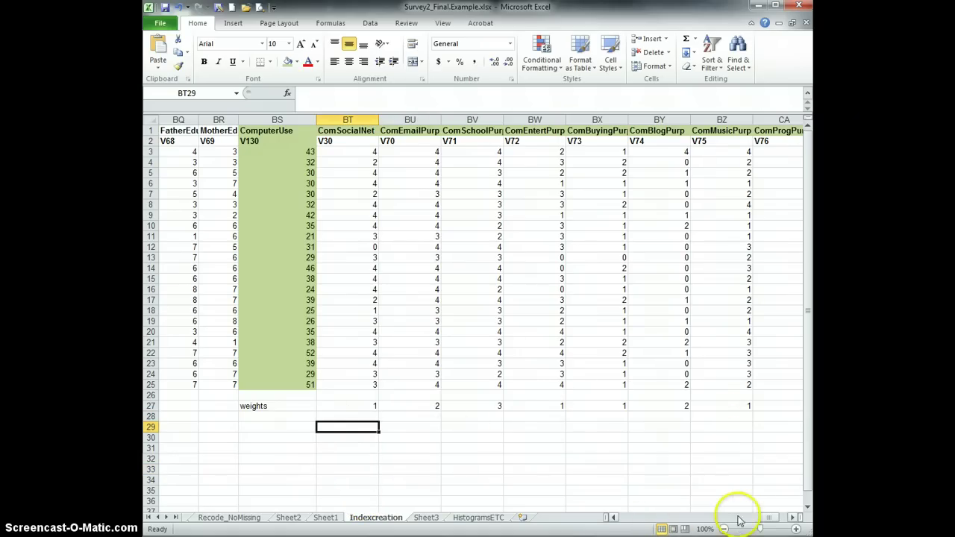
# Step: Rename the ComputerUse heading in BS1 to ComputerUseWeighted
pyautogui.moveTo(762, 518)
pyautogui.mouseDown()
pyautogui.moveTo(777, 518)
pyautogui.moveTo(765, 518)
pyautogui.mouseUp()
pyautogui.click(559, 458)
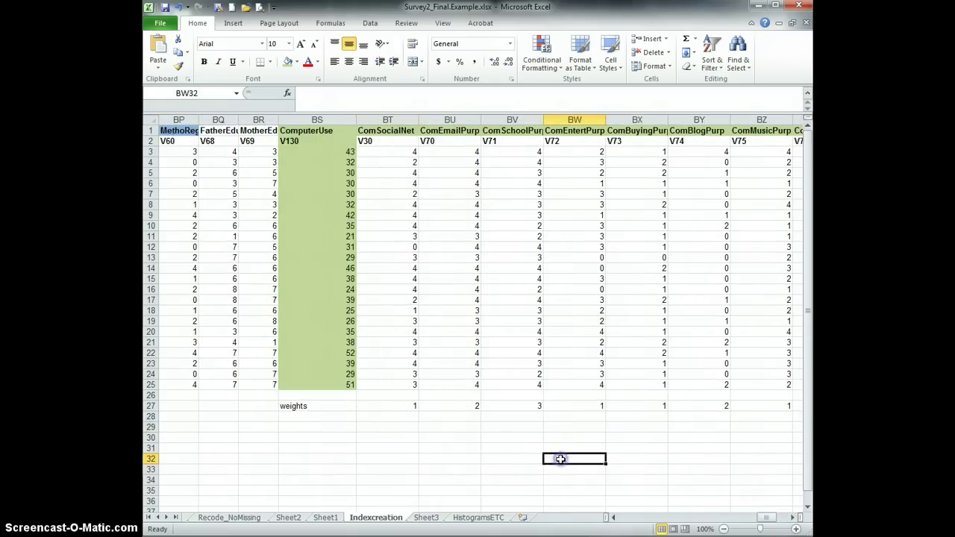
pyautogui.click(414, 452)
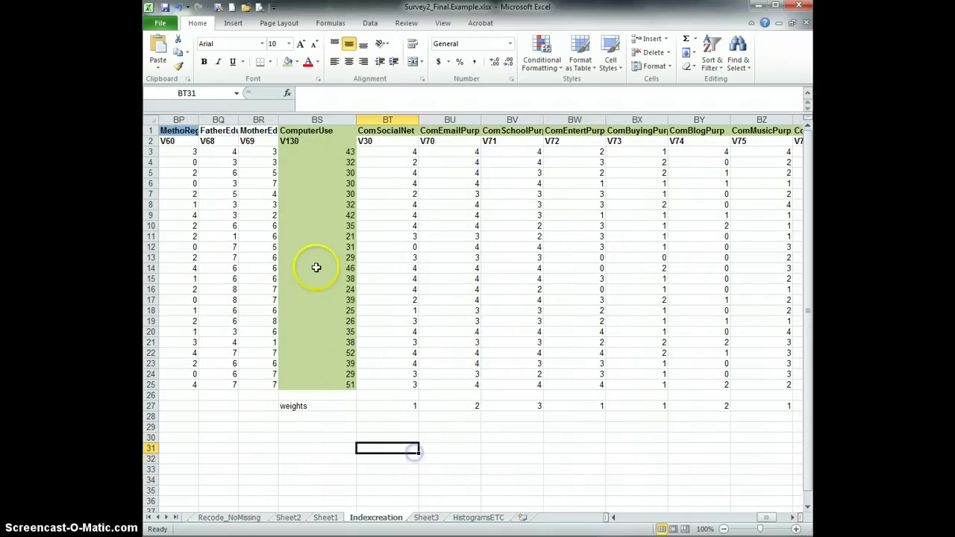
pyautogui.click(327, 141)
pyautogui.click(320, 131)
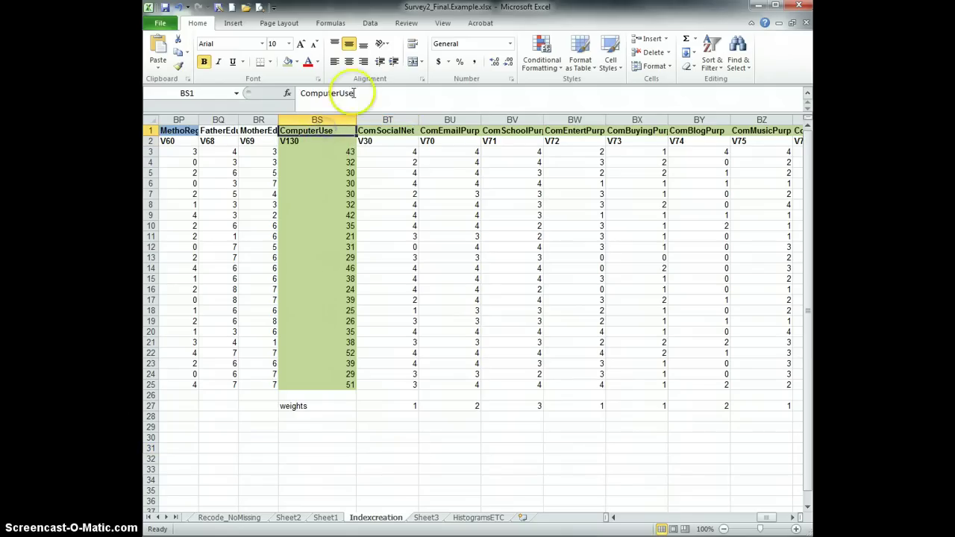
pyautogui.click(360, 93)
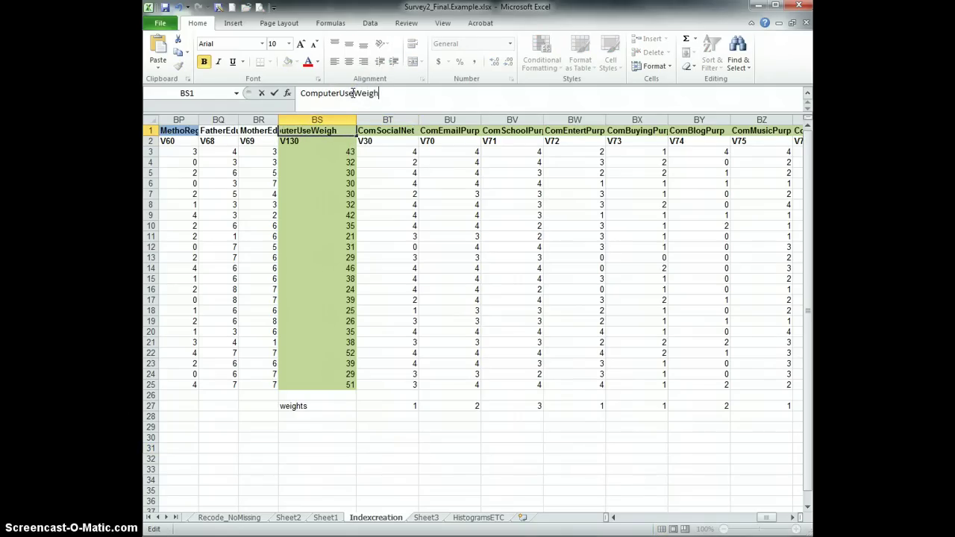
pyautogui.press('Return')
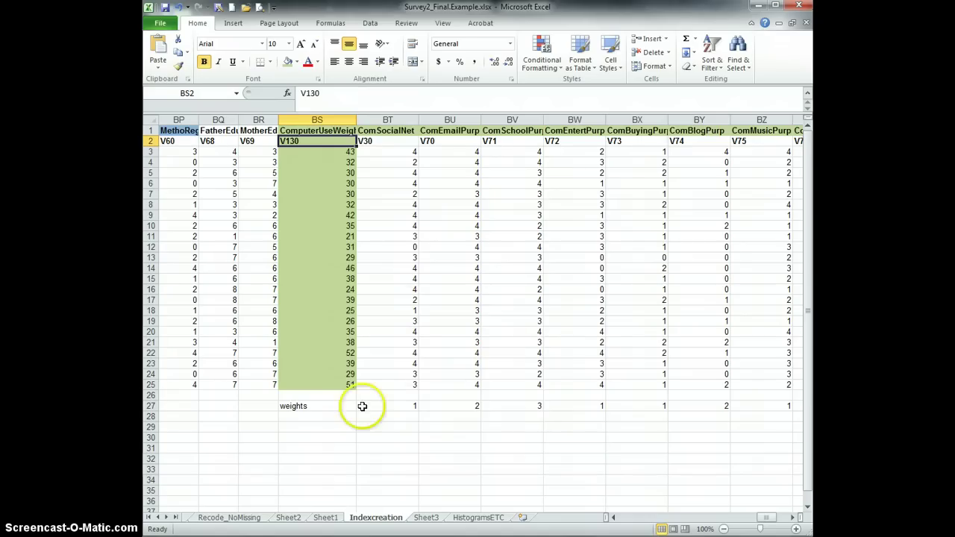
# Step: Copy BS1:BS25, the ComputerUseWeighted column from heading to row 25
pyautogui.click(325, 406)
pyautogui.click(338, 116)
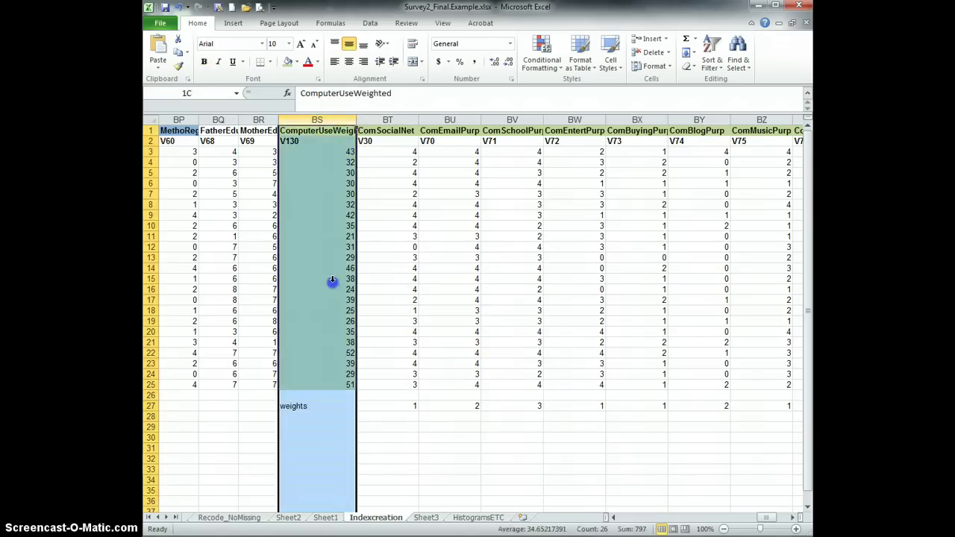
pyautogui.moveTo(422, 461); pyautogui.dragTo(392, 448)
pyautogui.moveTo(336, 133); pyautogui.dragTo(330, 389)
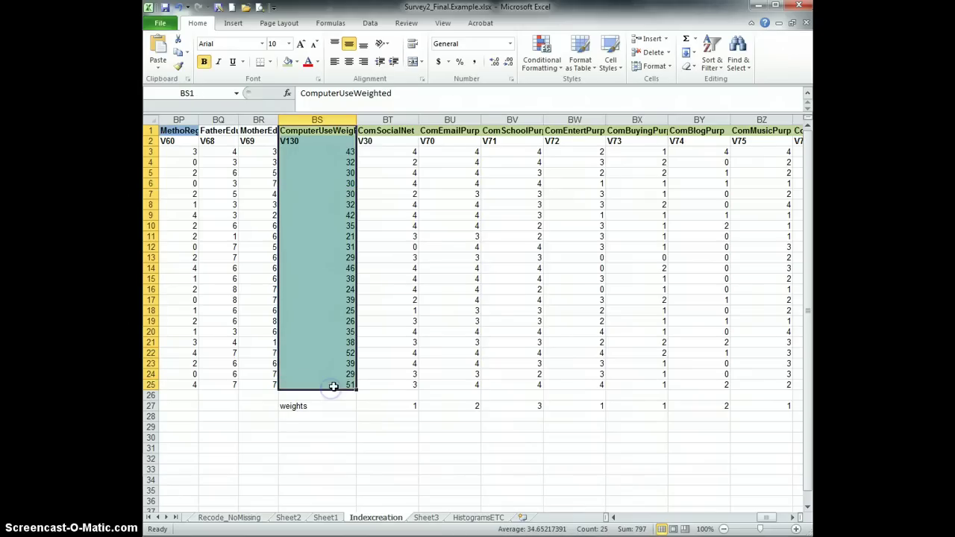
pyautogui.hotkey('ctrl', 'c')
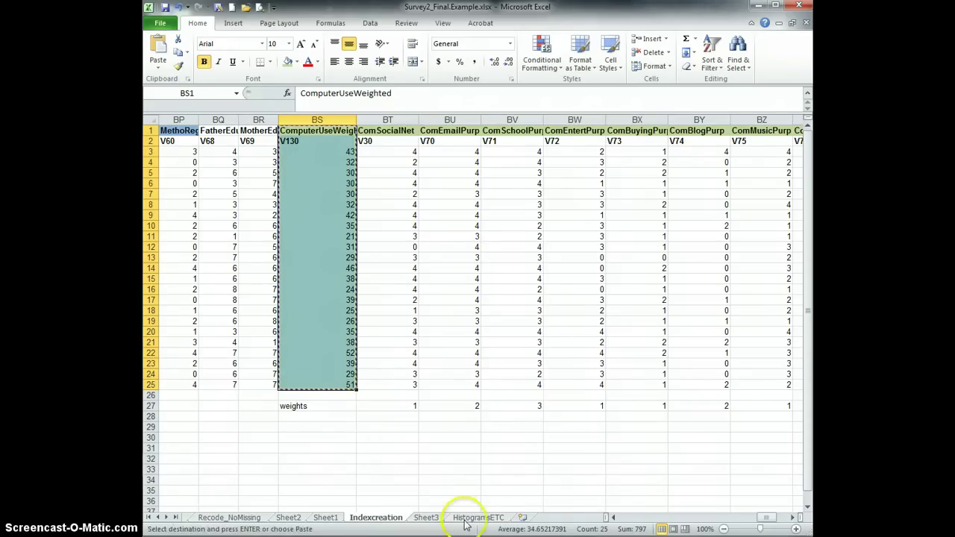
# Step: Paste the copied column as values only into D2 on the HistogramsETC sheet
pyautogui.click(477, 517)
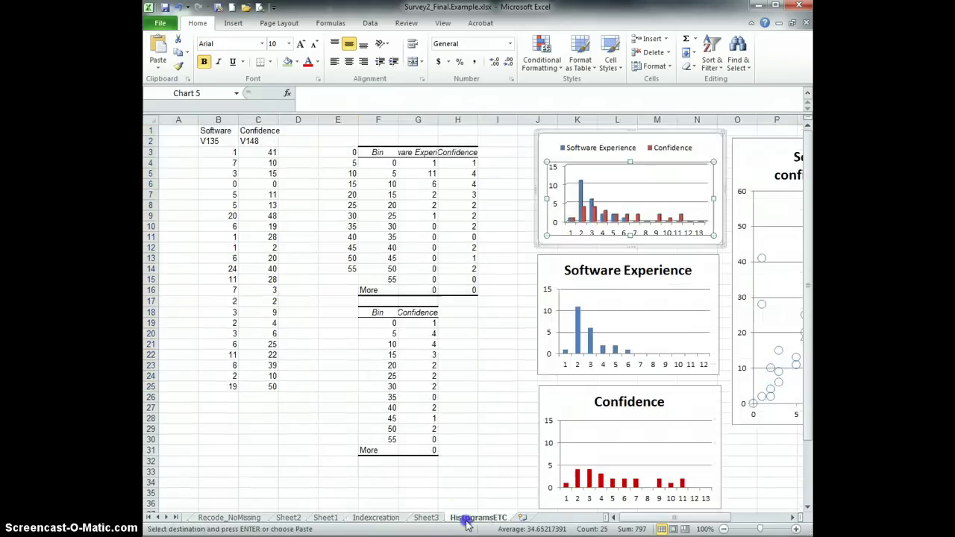
pyautogui.click(294, 143)
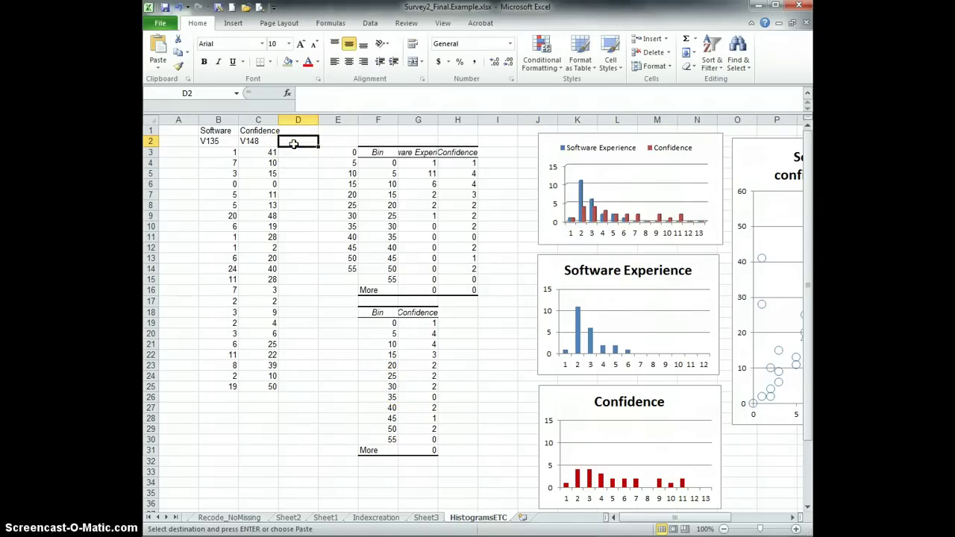
pyautogui.rightClick(295, 148)
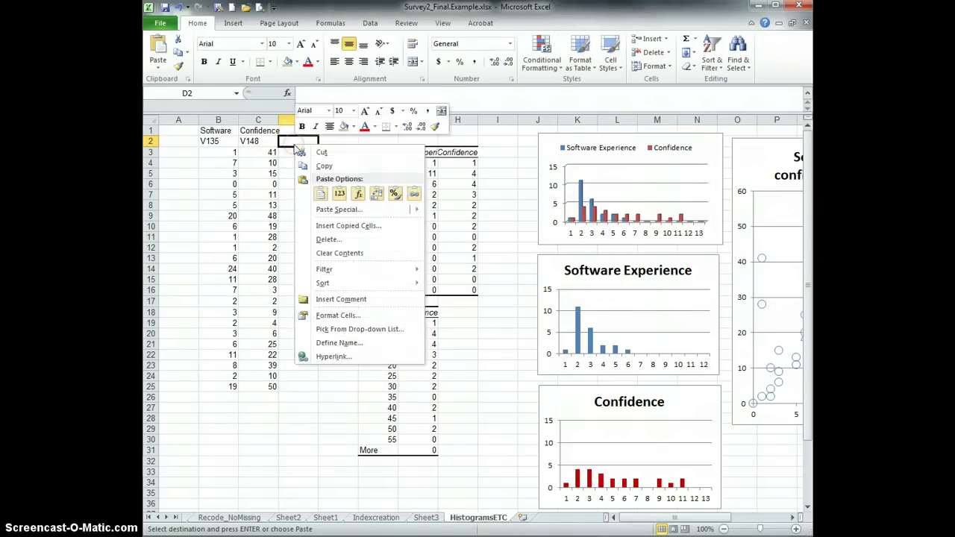
pyautogui.click(345, 209)
pyautogui.click(263, 164)
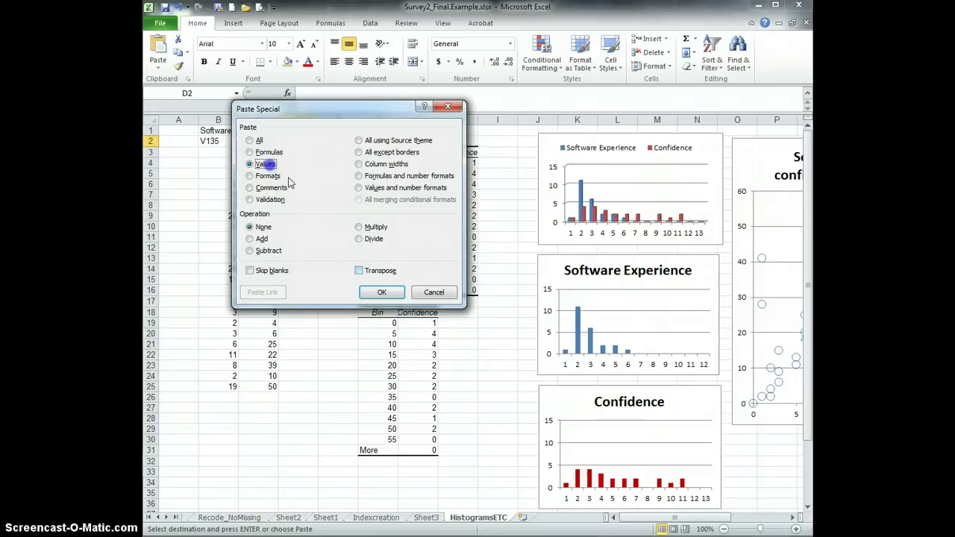
pyautogui.click(392, 294)
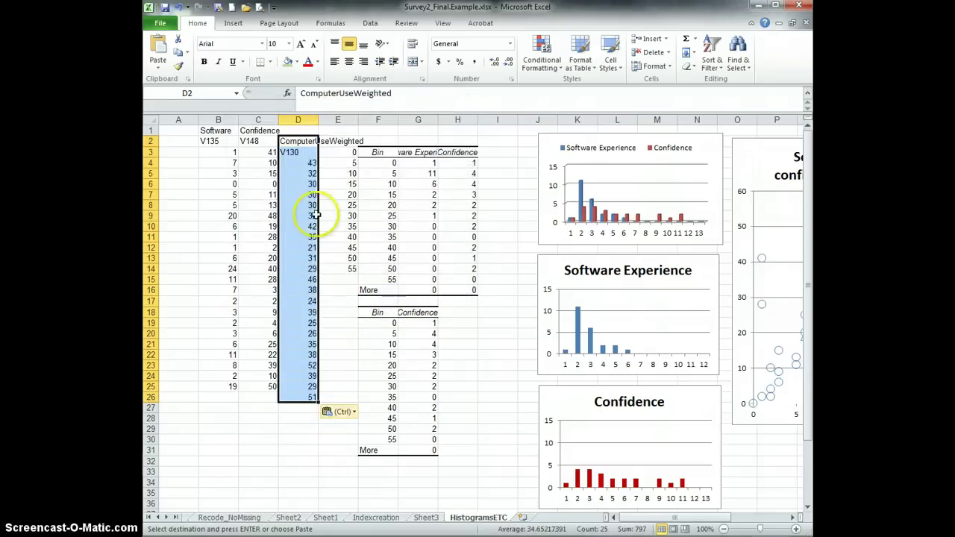
# Step: Move the pasted ComputerUseWeighted block up so it starts at D1
pyautogui.click(316, 215)
pyautogui.moveTo(299, 138); pyautogui.dragTo(312, 400)
pyautogui.moveTo(301, 137); pyautogui.dragTo(297, 129)
pyautogui.click(293, 430)
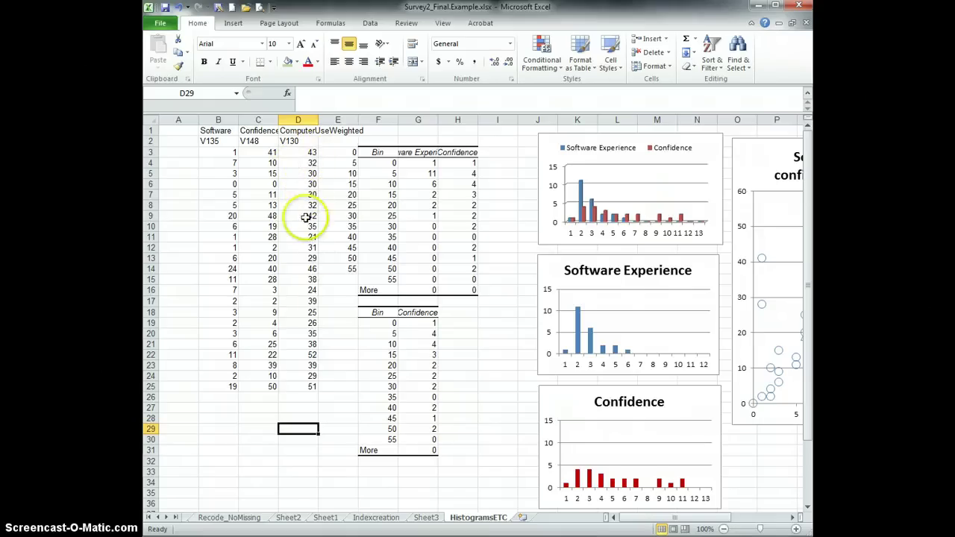
# Step: Copy the Confidence and ComputerUseWeighted columns into B2 of a new worksheet
pyautogui.moveTo(258, 131); pyautogui.dragTo(305, 385)
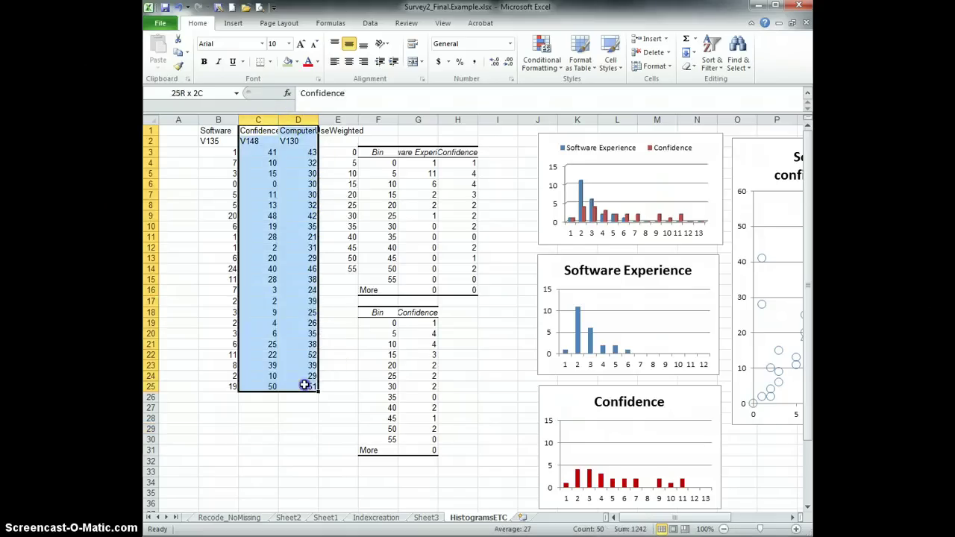
pyautogui.hotkey('ctrl', 'c')
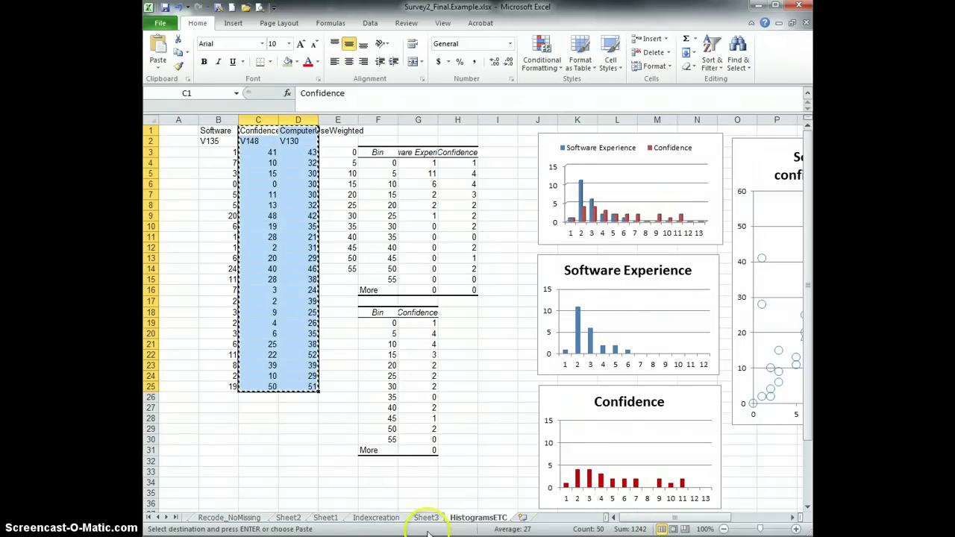
pyautogui.click(523, 517)
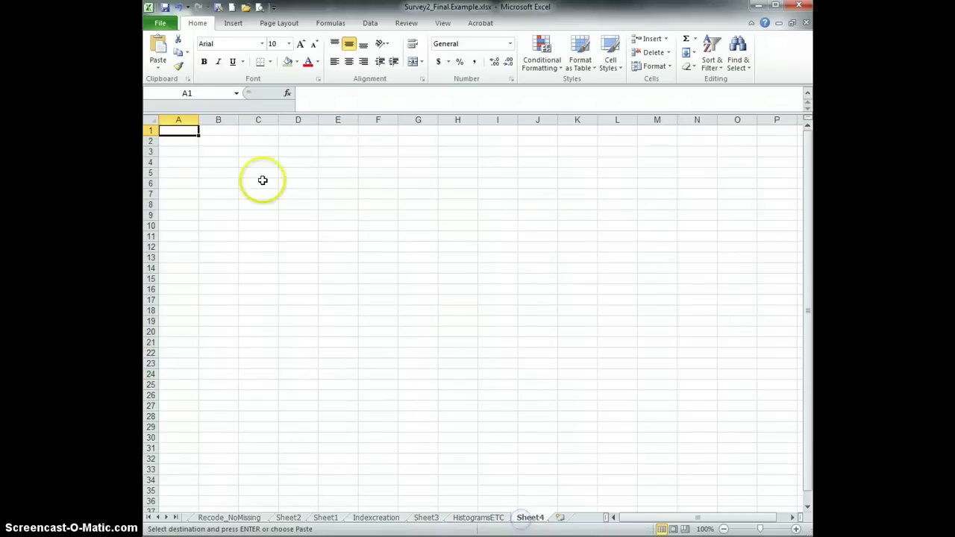
pyautogui.click(220, 141)
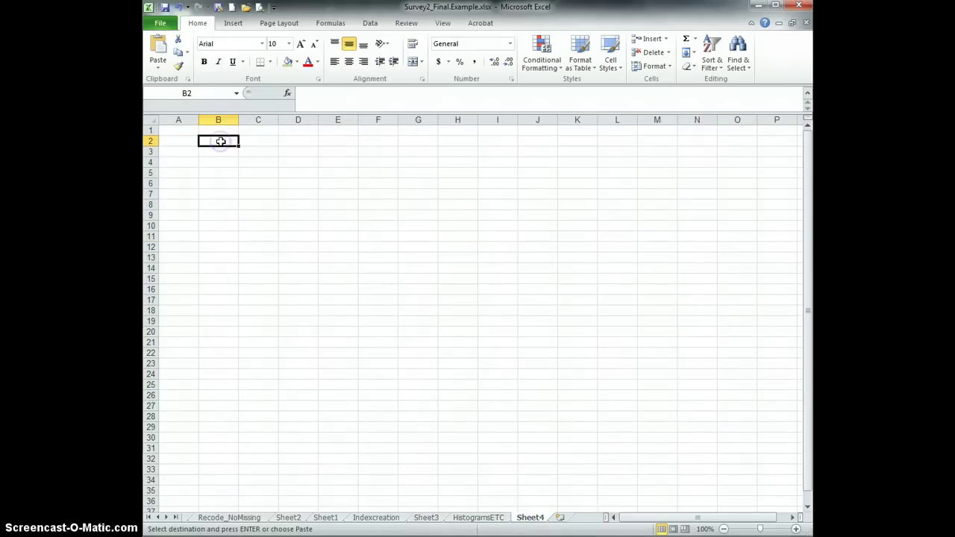
pyautogui.hotkey('ctrl', 'v')
pyautogui.click(366, 265)
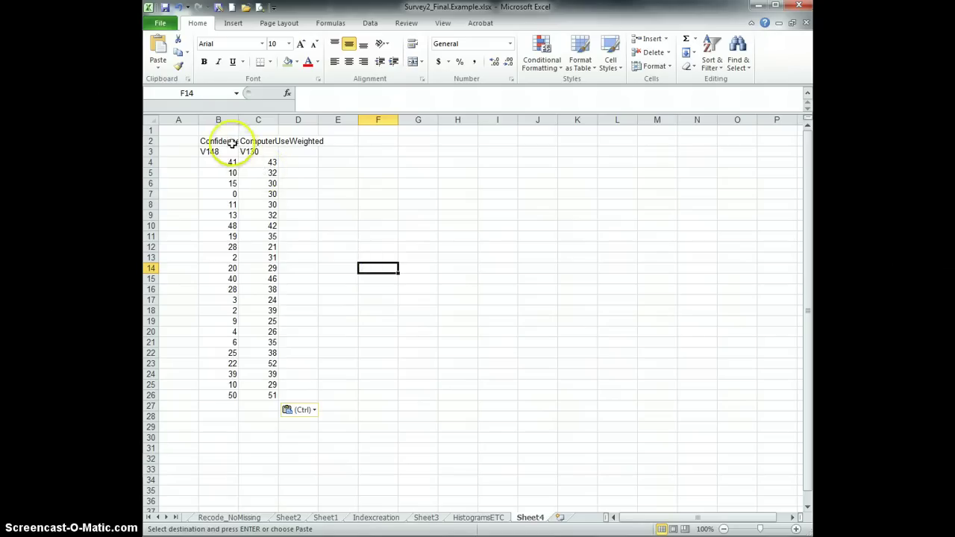
# Step: Move the Confidence column from B2:B26 to D2
pyautogui.moveTo(227, 141); pyautogui.dragTo(232, 389)
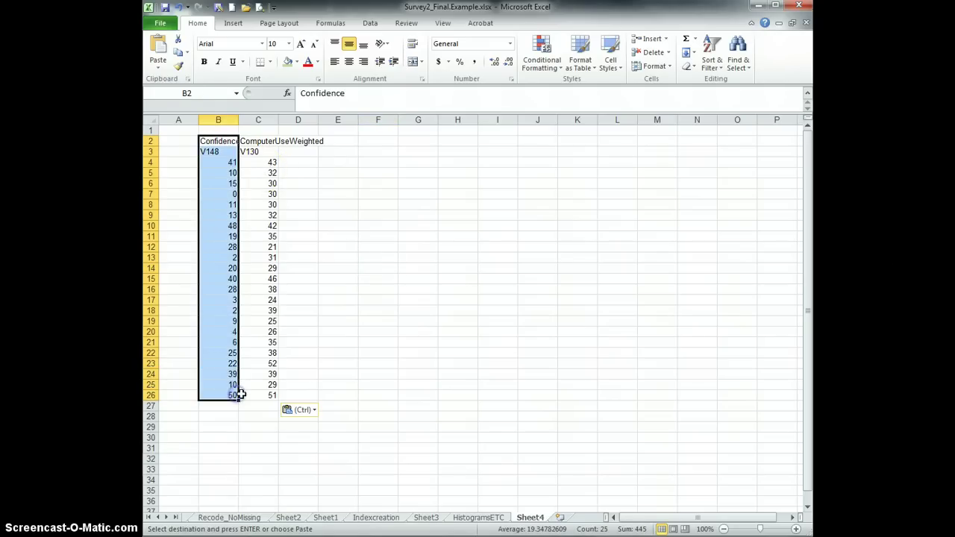
pyautogui.hotkey('ctrl', 'c')
pyautogui.click(308, 151)
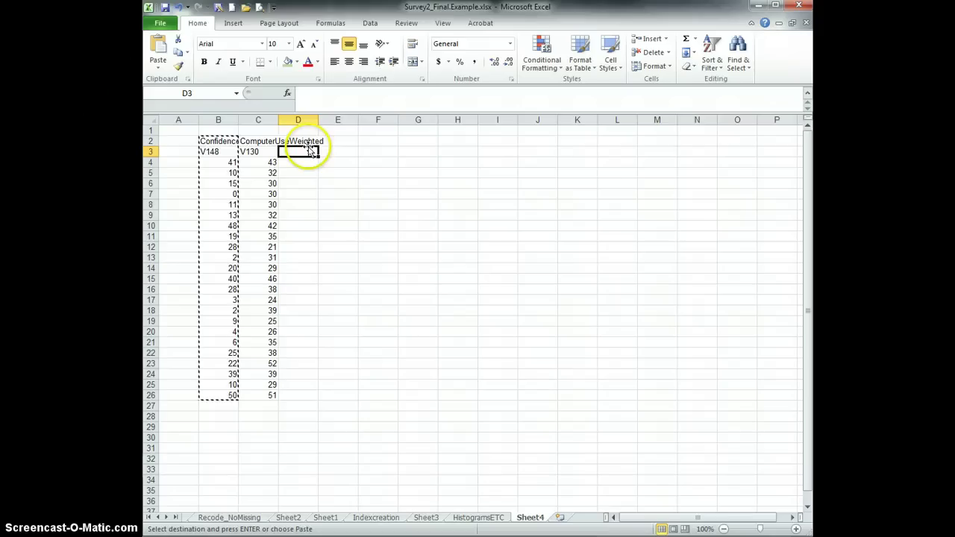
pyautogui.click(310, 142)
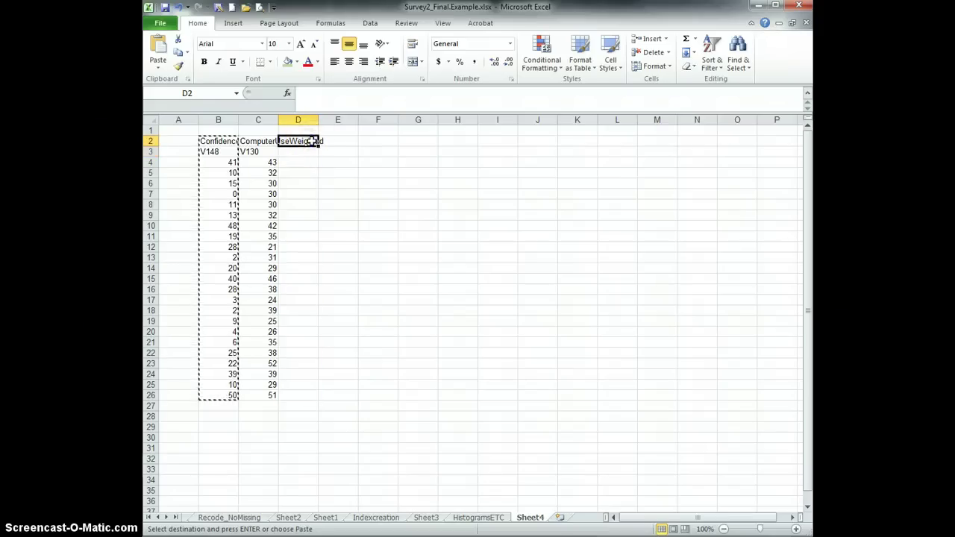
pyautogui.hotkey('ctrl', 'v')
pyautogui.click(407, 311)
# Step: Copy the C2:D2 header names over the V130/V148 codes in row 3, then select C3:D26
pyautogui.moveTo(304, 236); pyautogui.dragTo(303, 226)
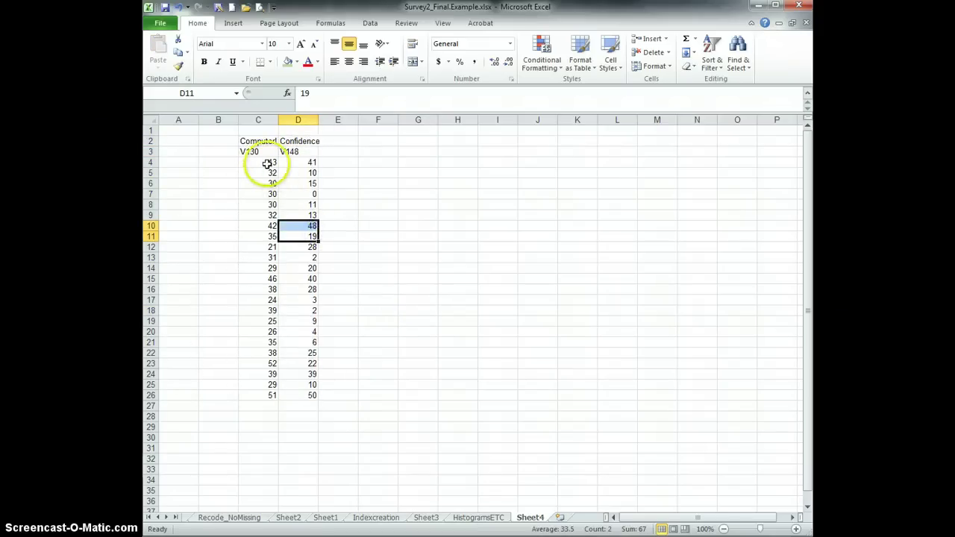
pyautogui.moveTo(267, 163); pyautogui.dragTo(302, 396)
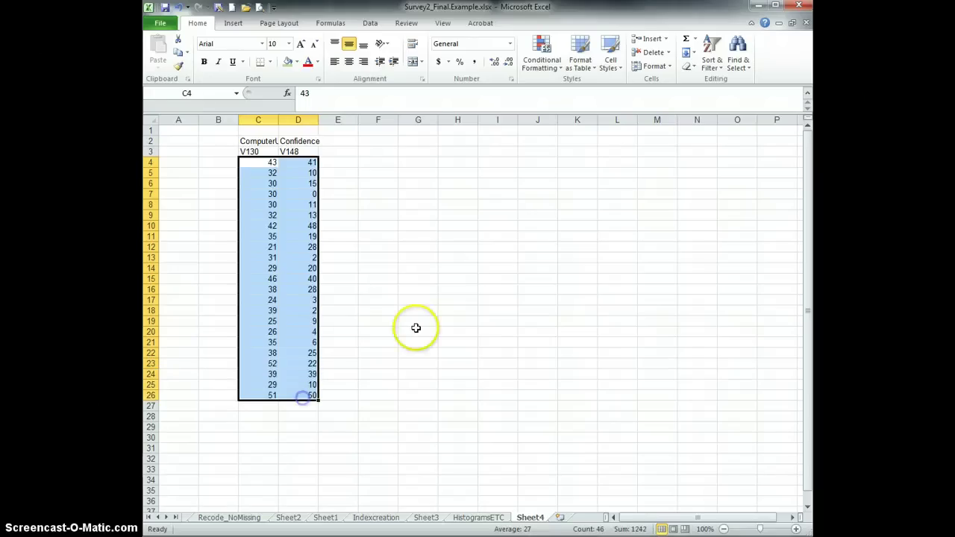
pyautogui.click(416, 329)
pyautogui.click(271, 143)
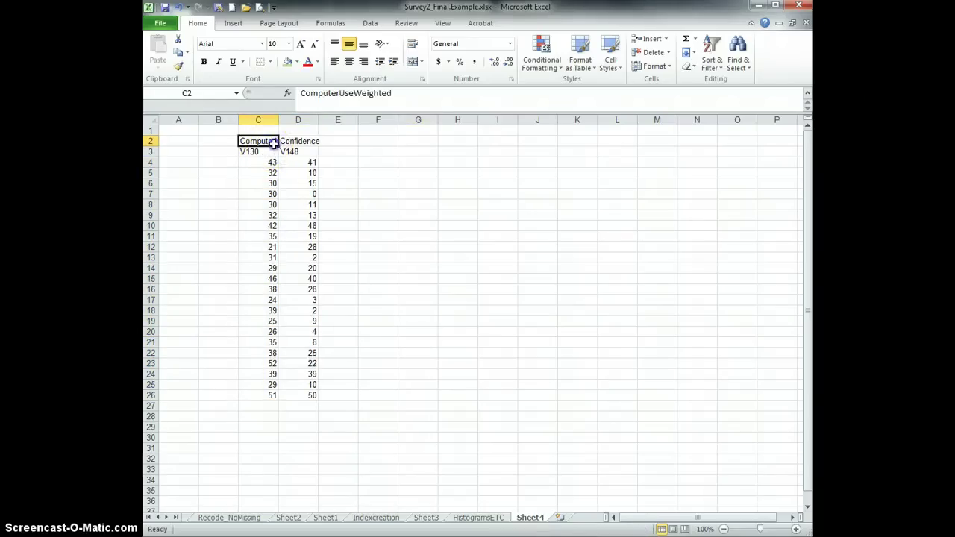
pyautogui.hotkey('ctrl', 'c')
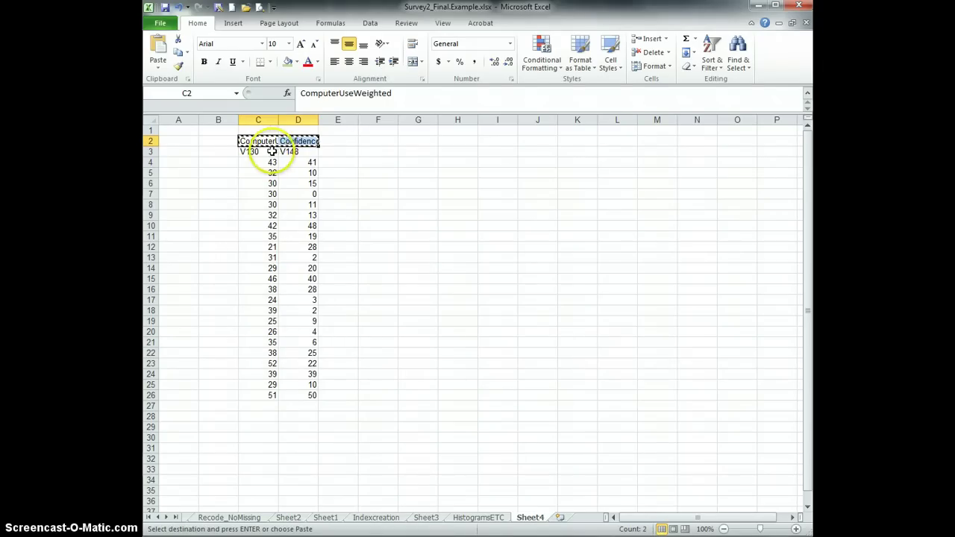
pyautogui.click(264, 151)
pyautogui.hotkey('ctrl', 'v')
pyautogui.click(373, 224)
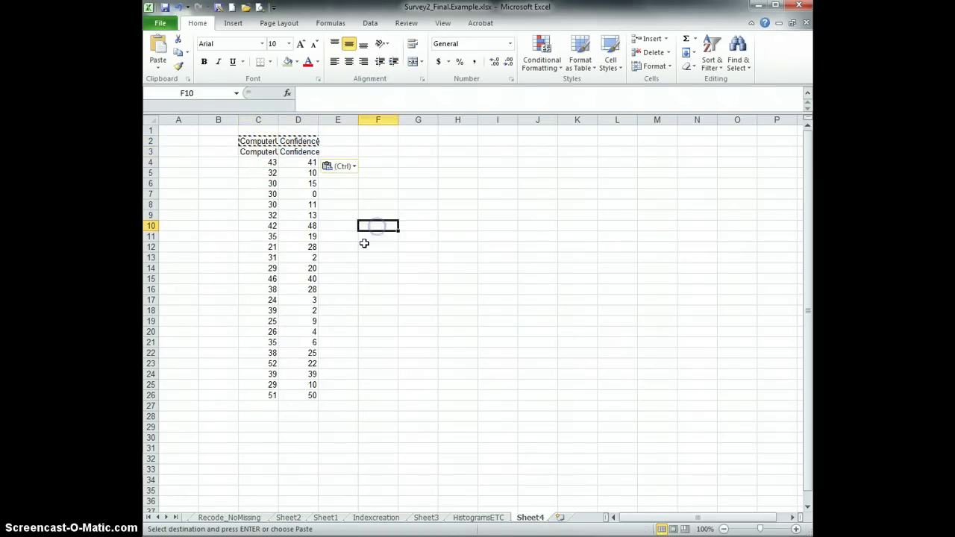
pyautogui.moveTo(263, 155); pyautogui.dragTo(308, 399)
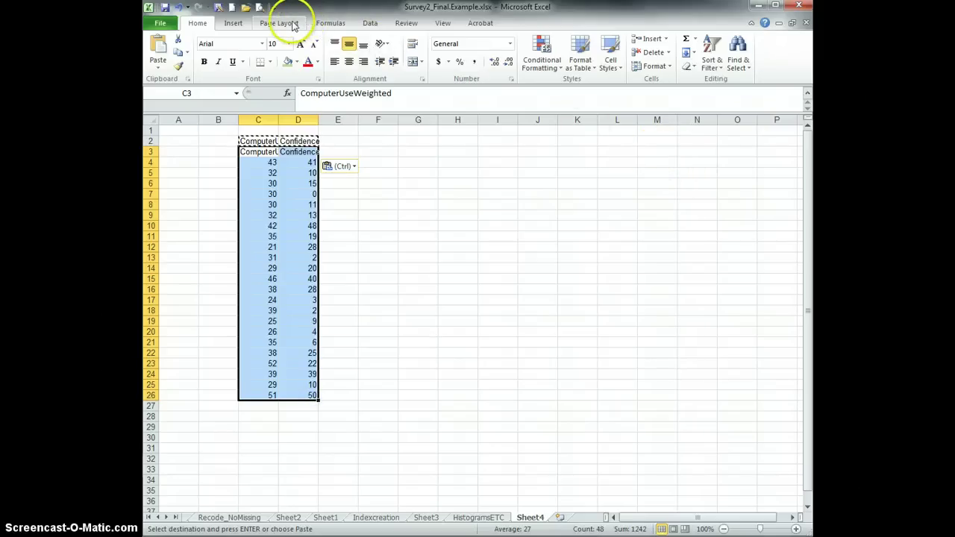
# Step: Insert a markers-only scatter chart, then move it beside the data and enlarge it
pyautogui.click(233, 23)
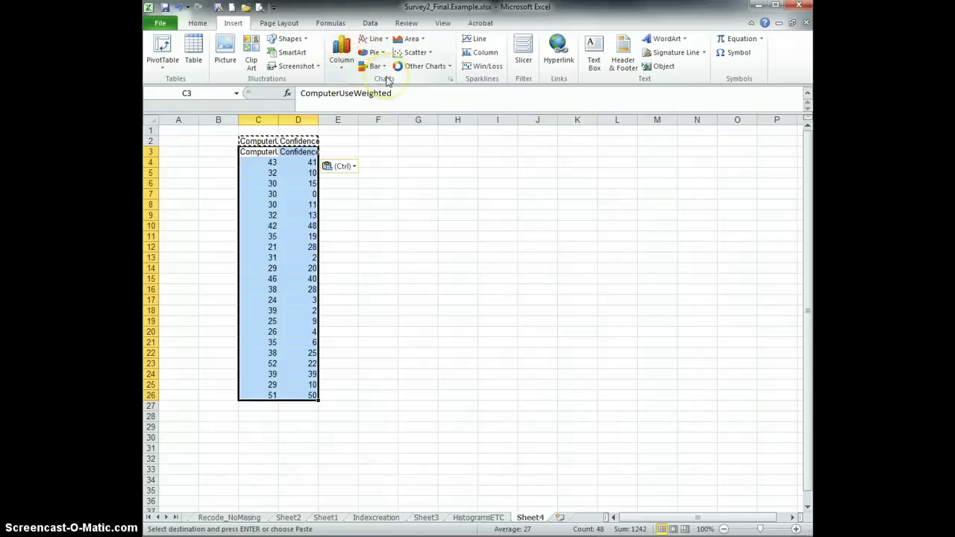
pyautogui.click(417, 52)
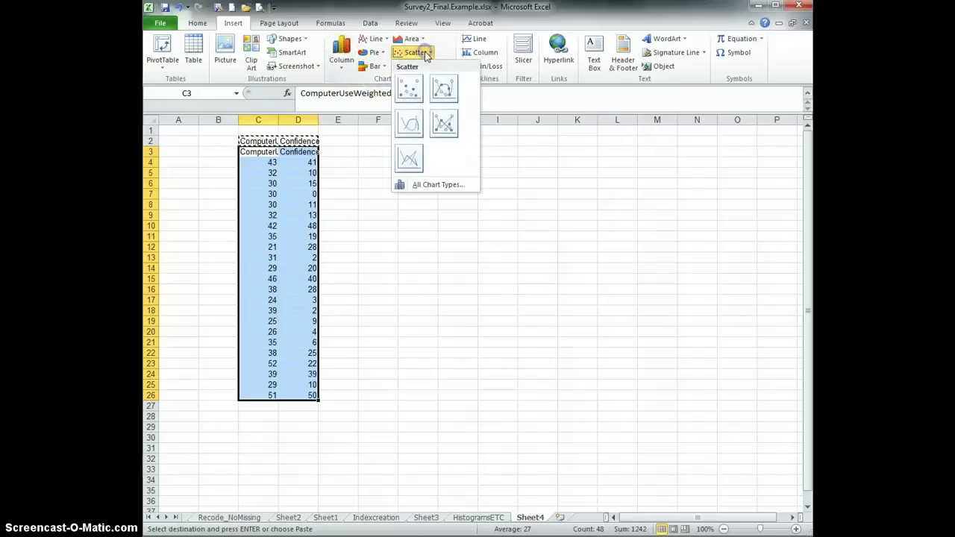
pyautogui.click(415, 89)
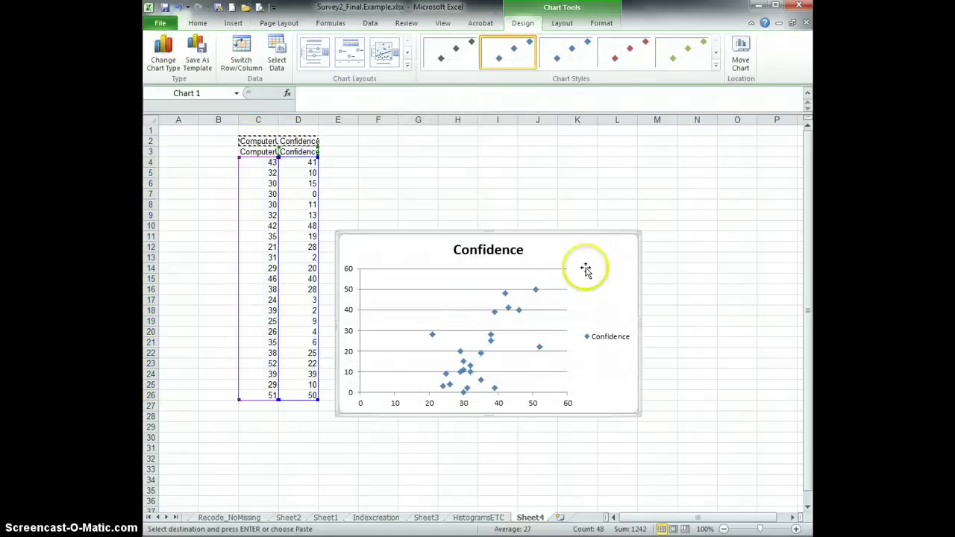
pyautogui.moveTo(598, 242); pyautogui.dragTo(655, 192)
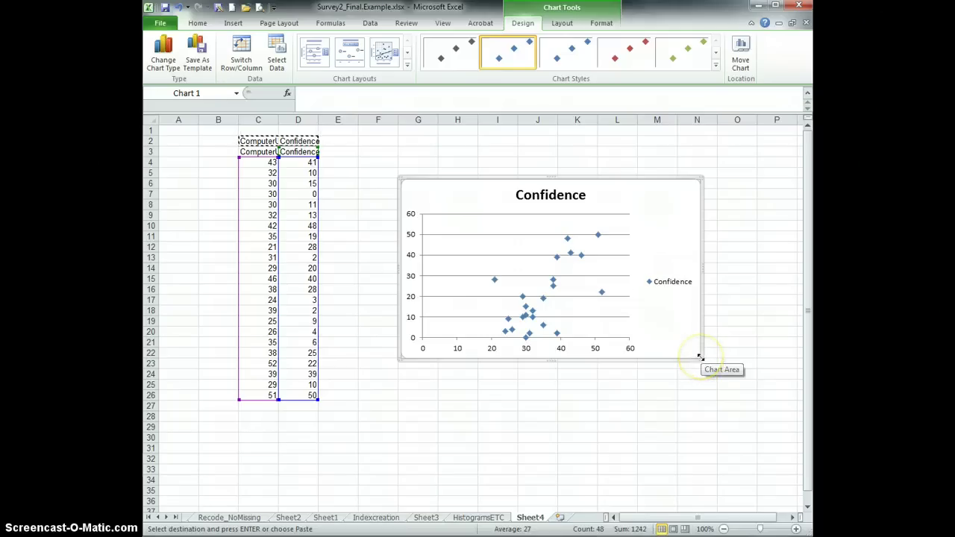
pyautogui.moveTo(700, 357); pyautogui.dragTo(729, 446)
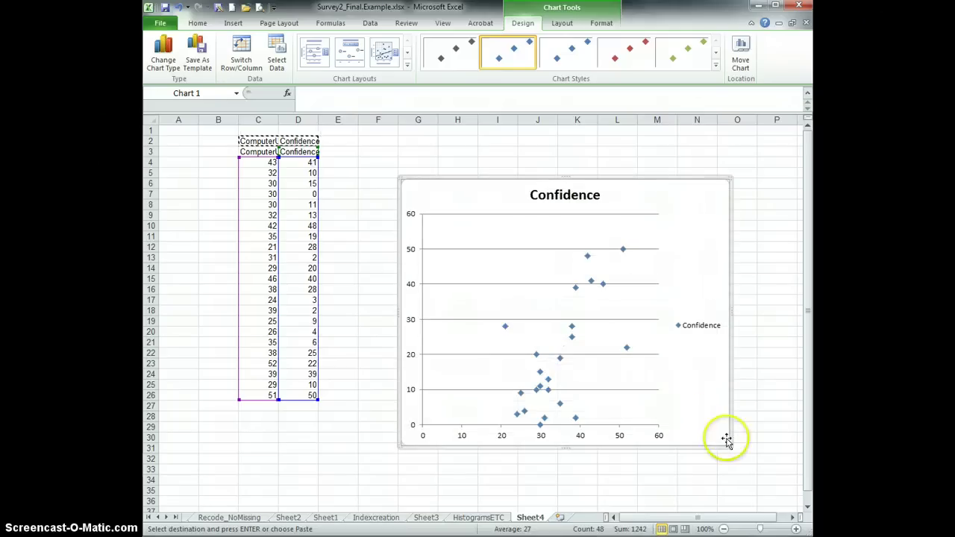
# Step: Delete the Confidence legend from the scatter chart and deselect the chart
pyautogui.click(702, 326)
pyautogui.click(702, 318)
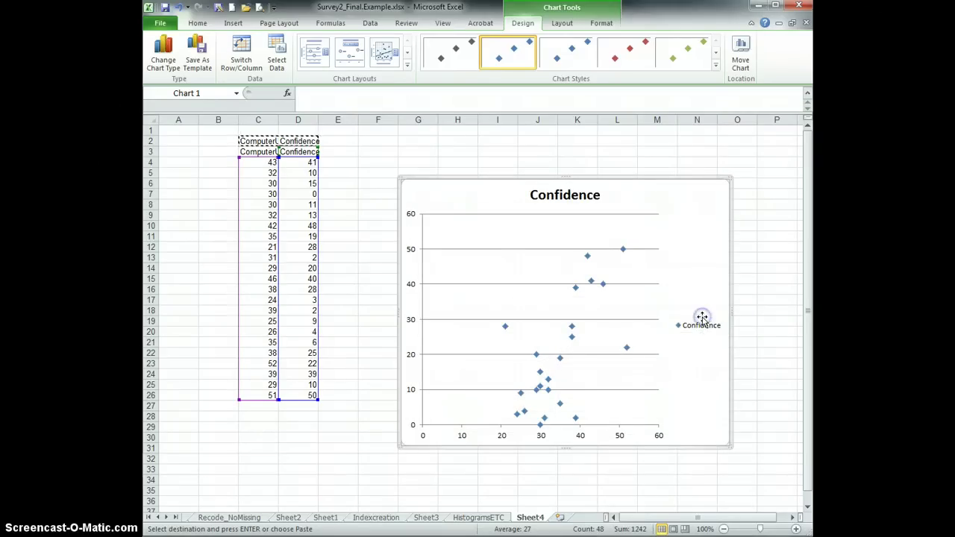
pyautogui.moveTo(704, 335); pyautogui.dragTo(704, 324)
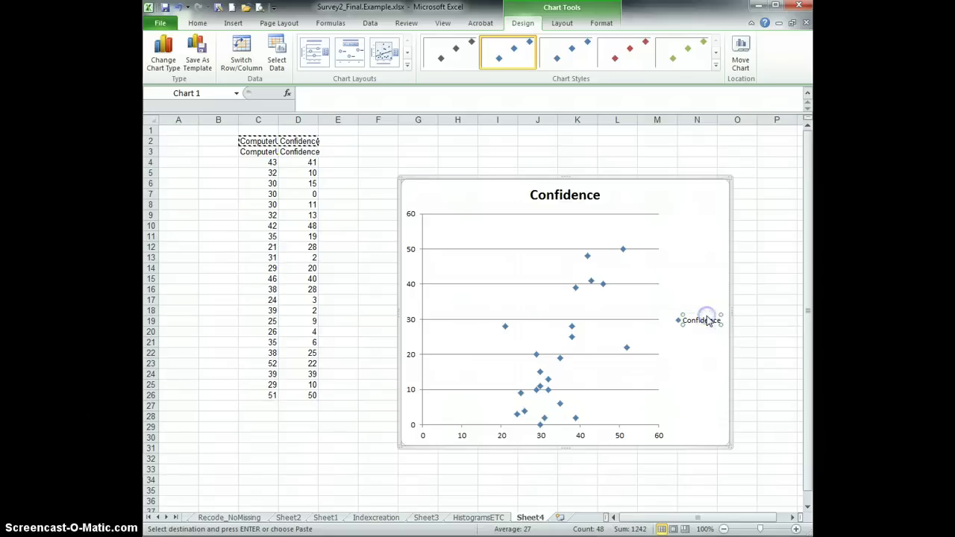
pyautogui.click(708, 320)
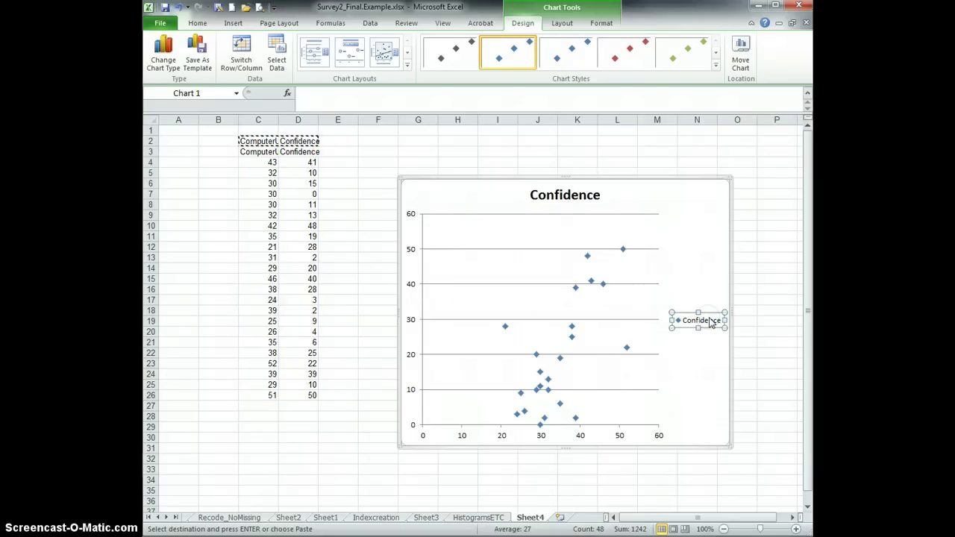
pyautogui.click(708, 322)
pyautogui.press('Delete')
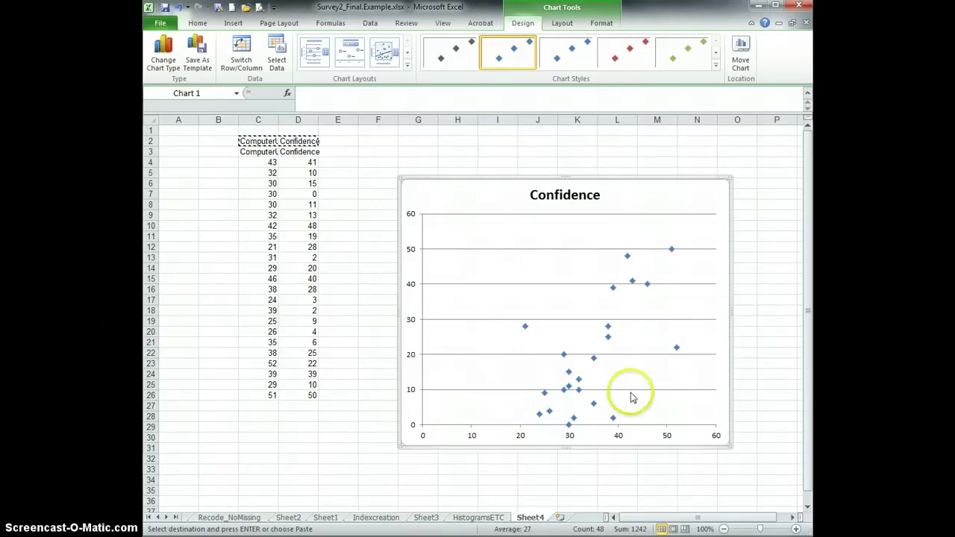
pyautogui.click(628, 343)
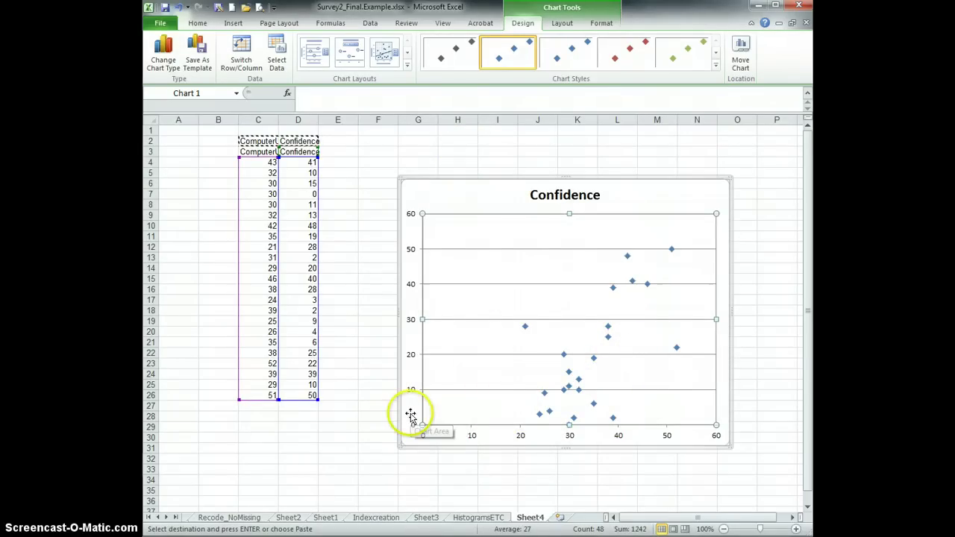
pyautogui.click(274, 478)
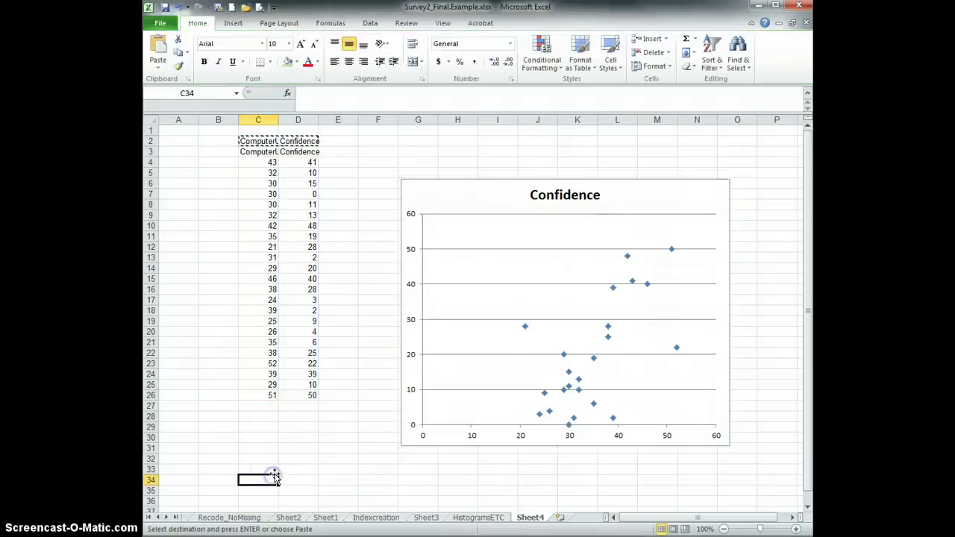